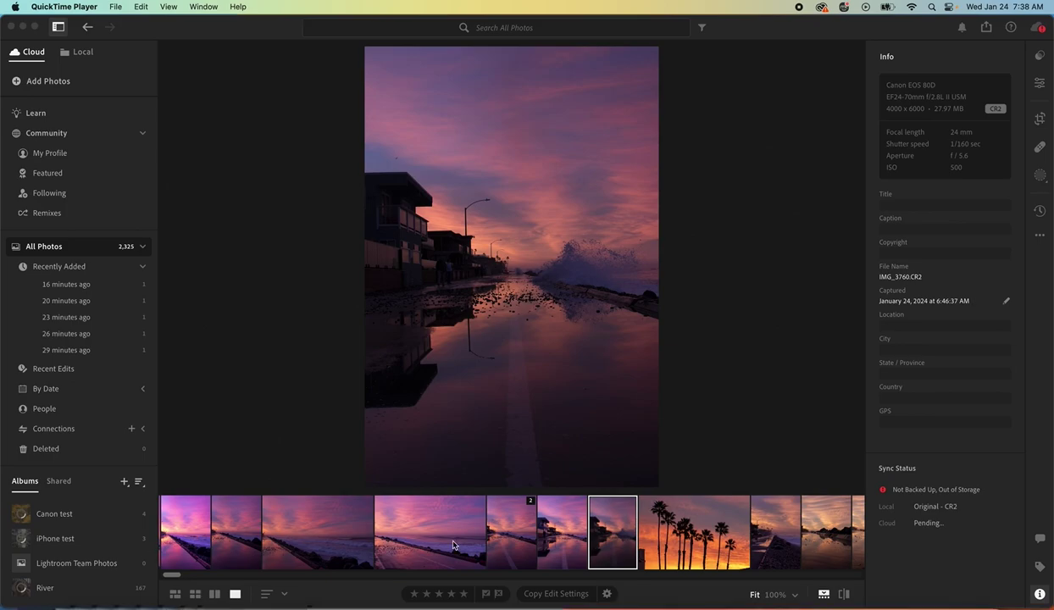
- In Optics, enable lens corrections with the Canon EF 24-70mm profile and remove chromatic aberration
{"action": "left_click", "coordinate": [1041, 89]}
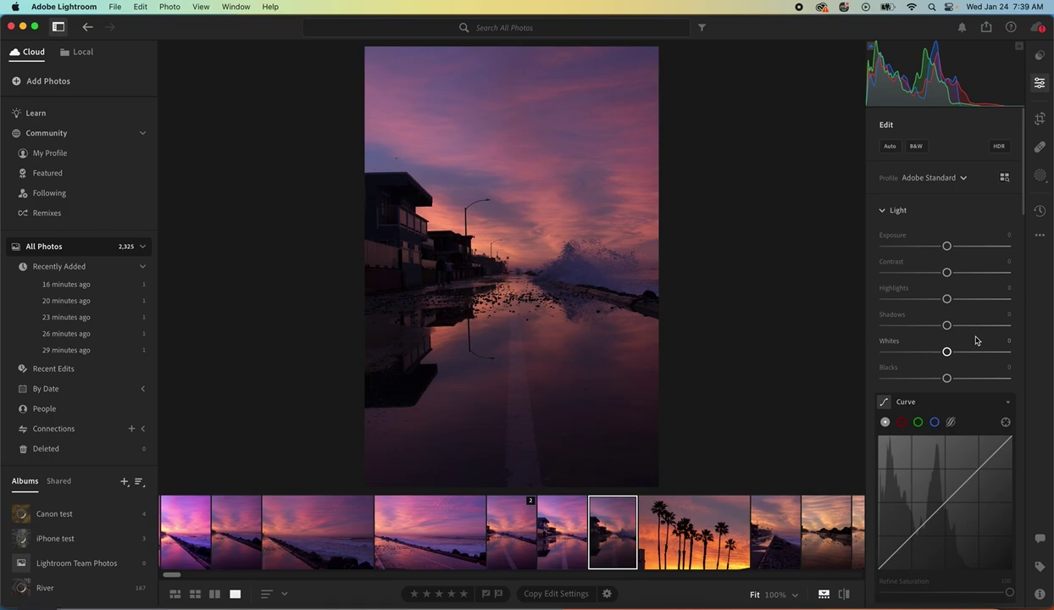
{"action": "scroll", "coordinate": [976, 342], "scroll_direction": "down", "scroll_amount": 15}
{"action": "scroll", "coordinate": [976, 341], "scroll_direction": "down", "scroll_amount": 12}
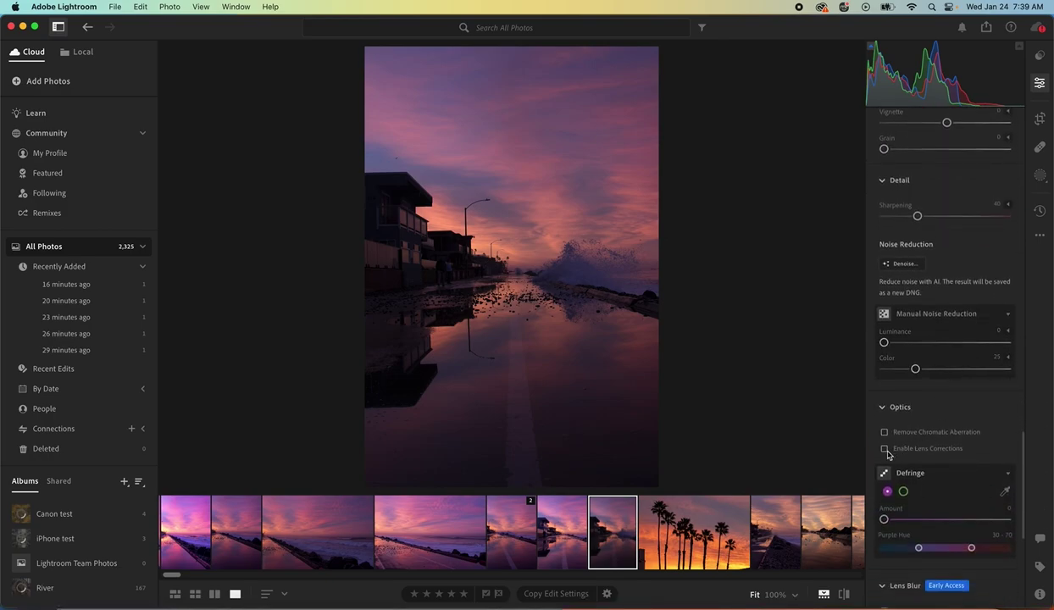
{"action": "left_click", "coordinate": [884, 448]}
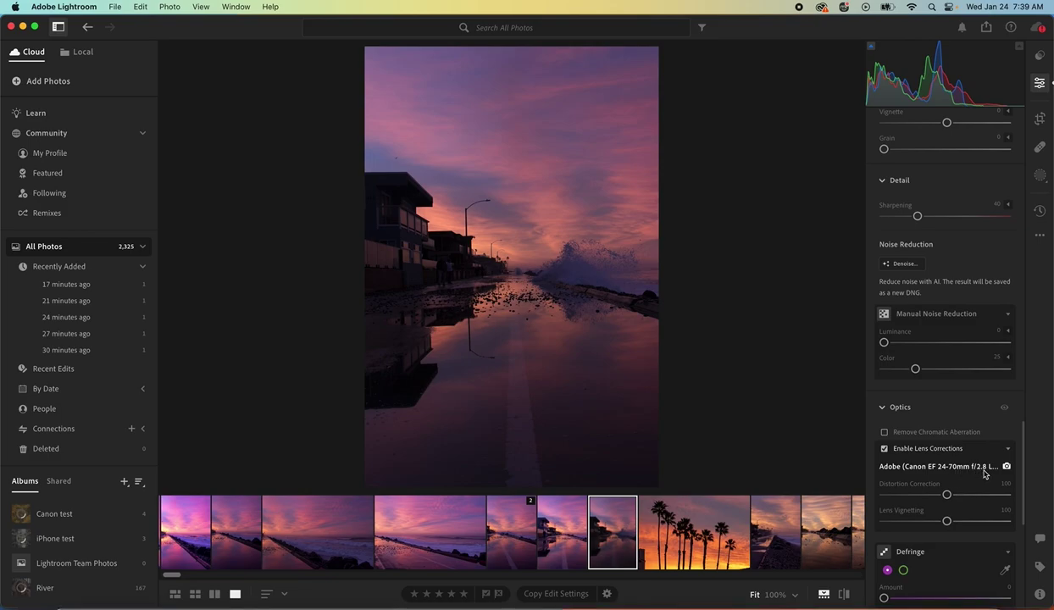
{"action": "left_click", "coordinate": [885, 433]}
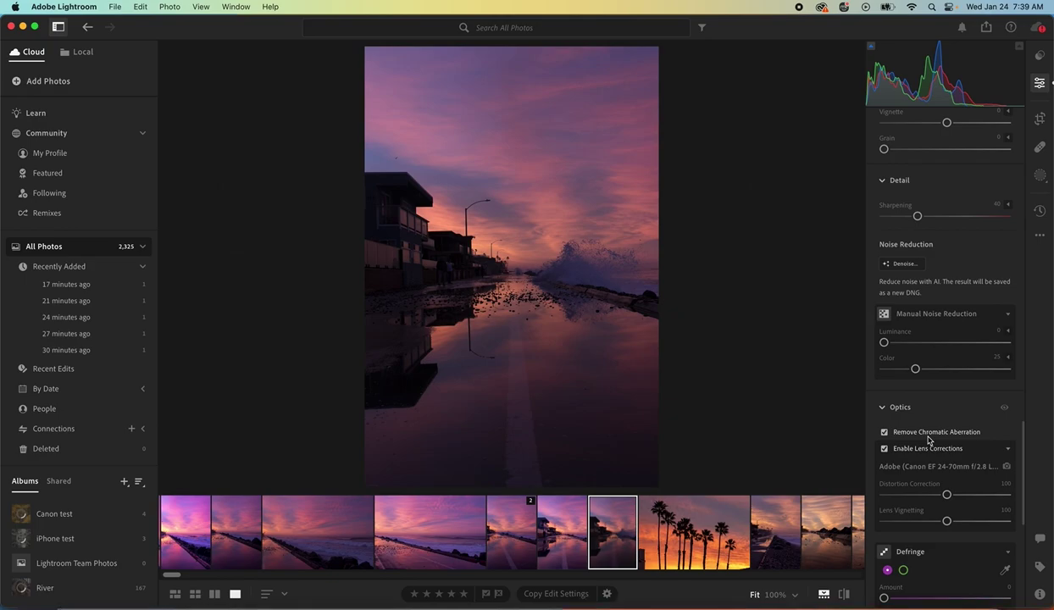
{"action": "scroll", "coordinate": [928, 440], "scroll_direction": "up", "scroll_amount": 10}
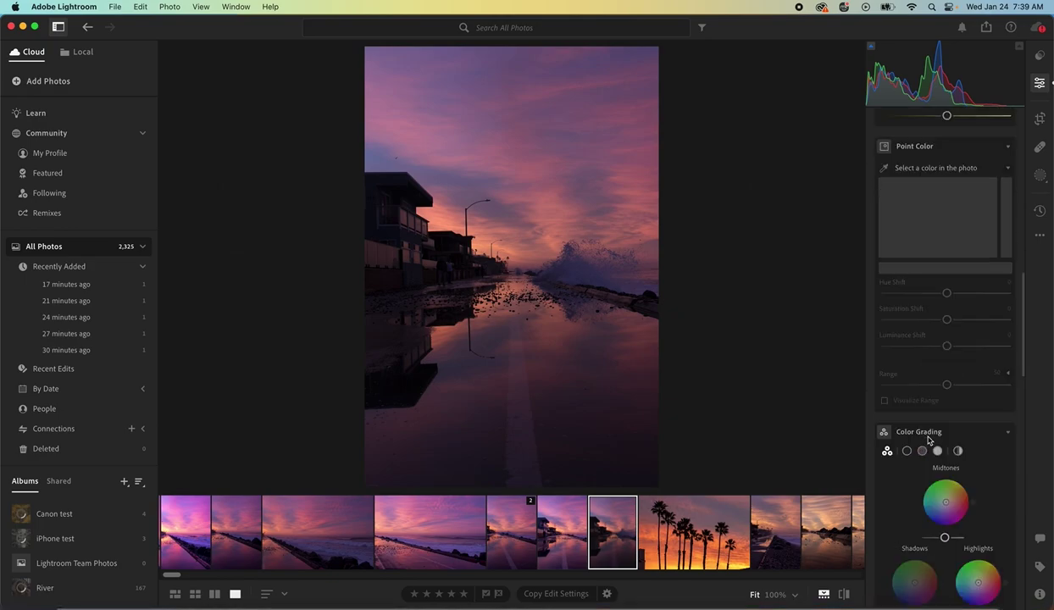
{"action": "scroll", "coordinate": [928, 440], "scroll_direction": "up", "scroll_amount": 3}
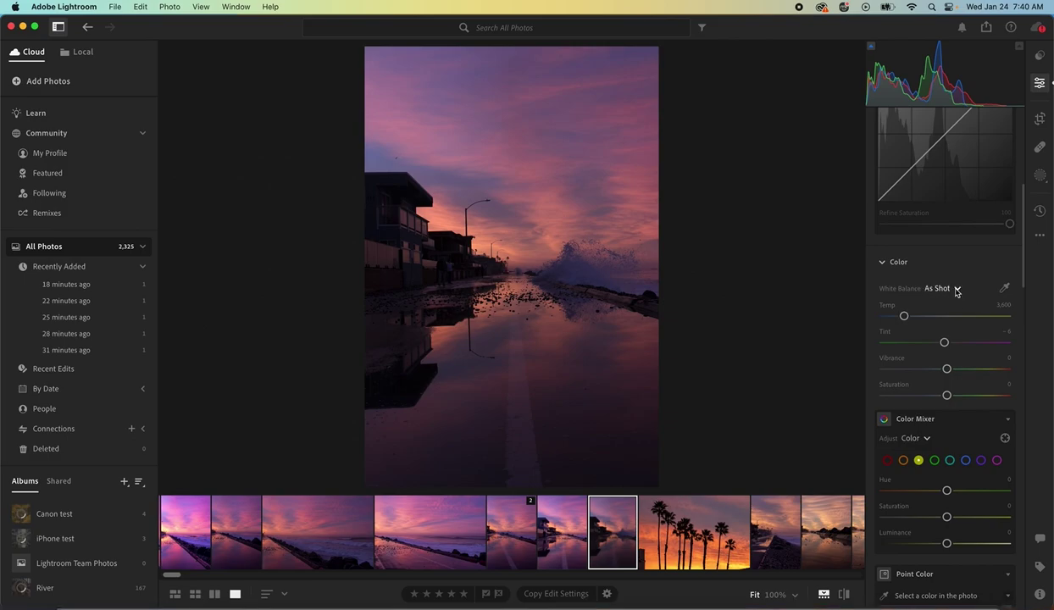
- Compare white balance presets, then settle on Daylight (Temp 5,500, Tint +10)
{"action": "left_click", "coordinate": [957, 290]}
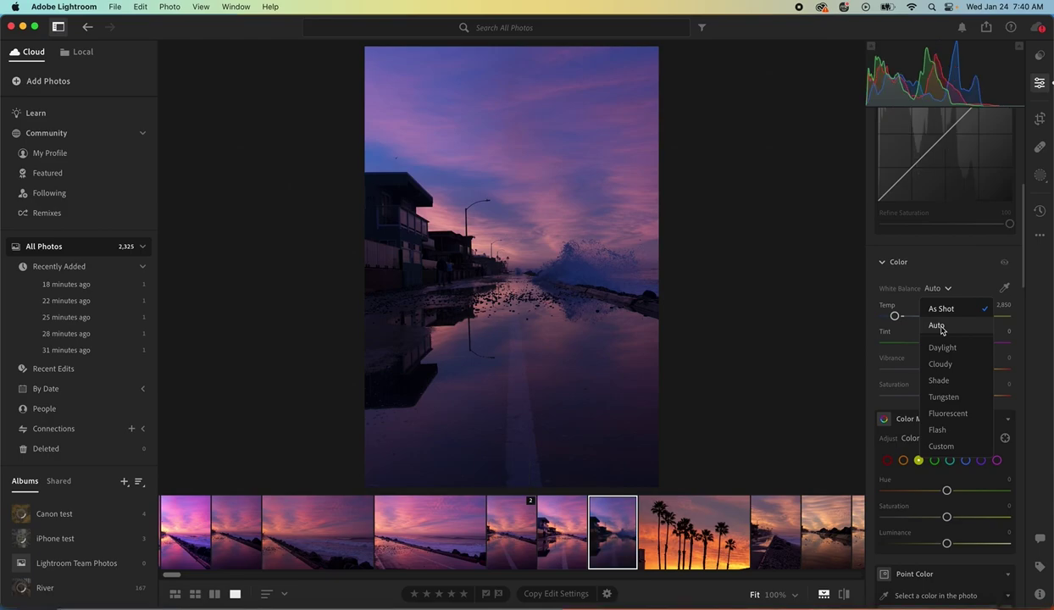
{"action": "left_click", "coordinate": [980, 307]}
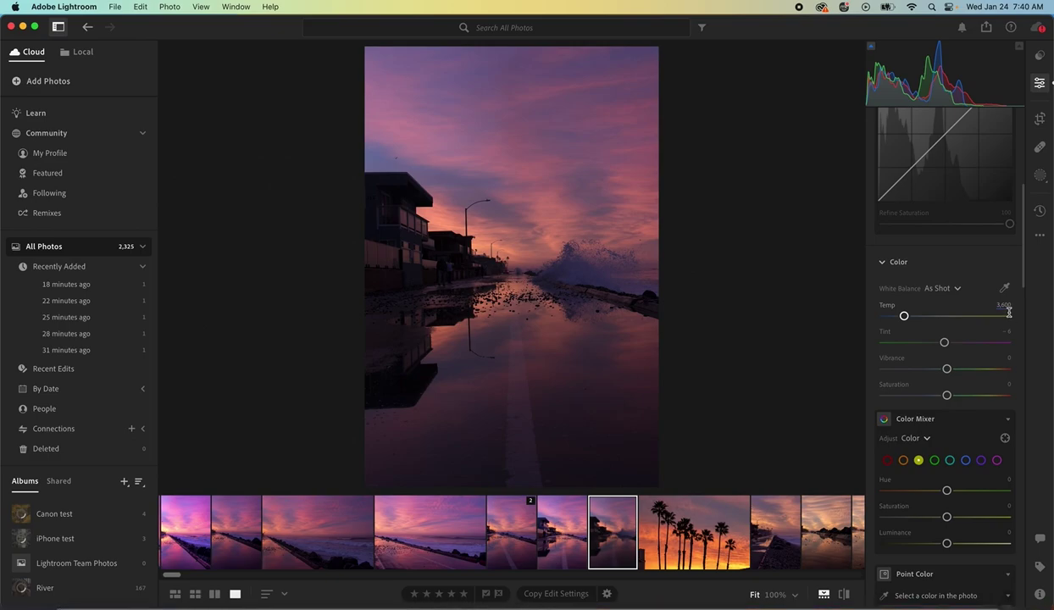
{"action": "left_click", "coordinate": [958, 291]}
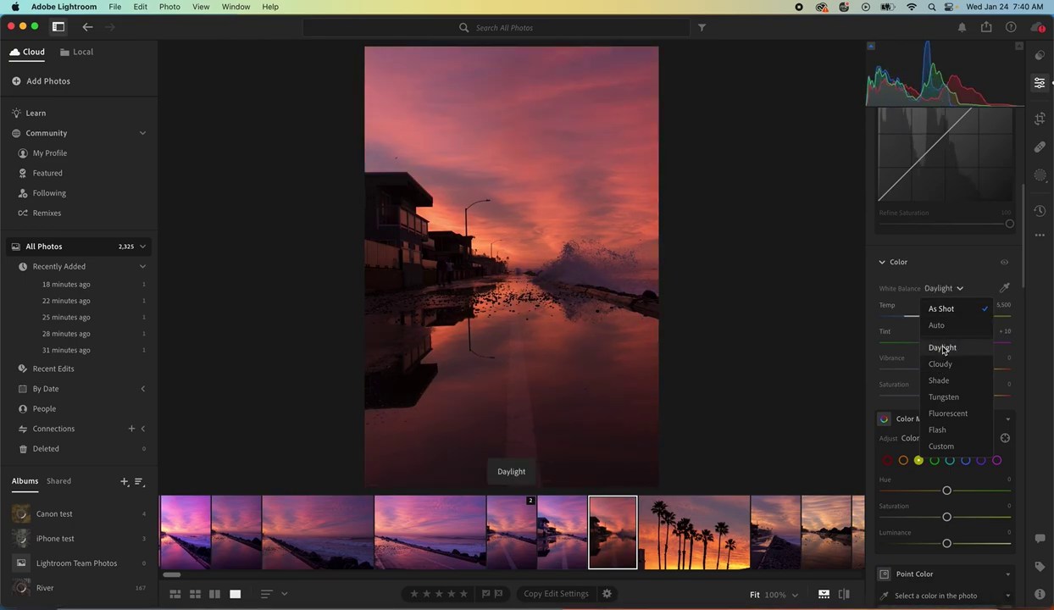
{"action": "left_click", "coordinate": [943, 349]}
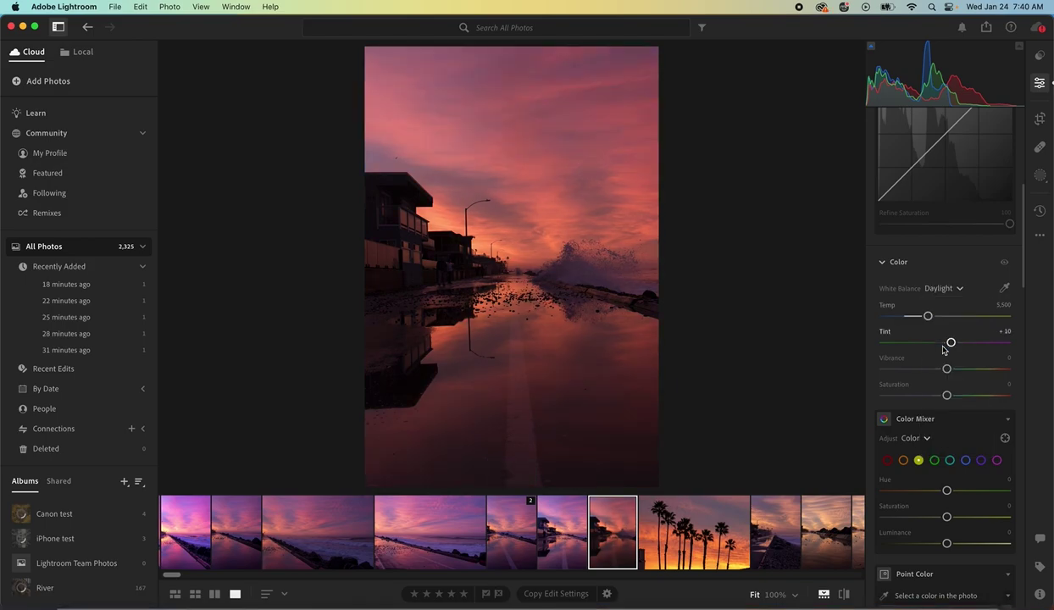
{"action": "scroll", "coordinate": [942, 356], "scroll_direction": "up", "scroll_amount": 10}
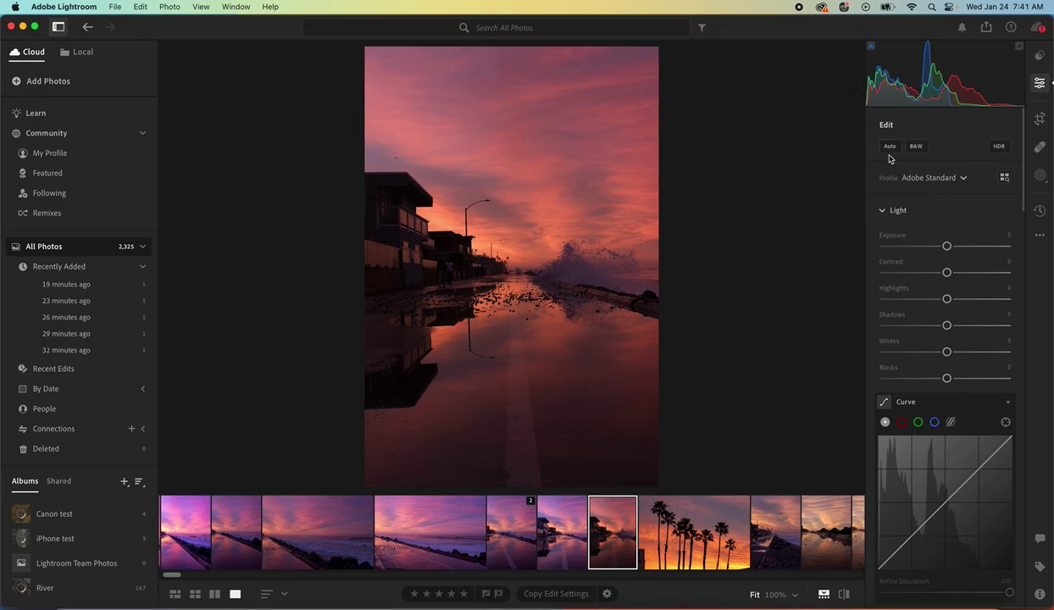
- Apply Auto tone: Exposure +0.77, Highlights −25, Shadows +48, Vibrance +20, Saturation +3
{"action": "left_click", "coordinate": [890, 147]}
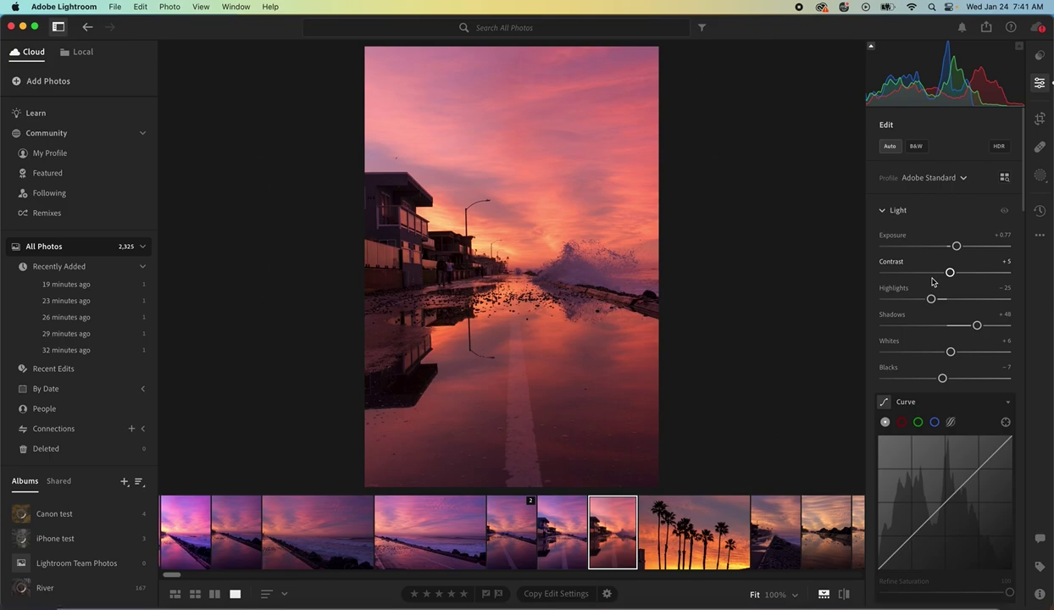
{"action": "scroll", "coordinate": [932, 281], "scroll_direction": "down", "scroll_amount": 4}
{"action": "scroll", "coordinate": [933, 281], "scroll_direction": "down", "scroll_amount": 1}
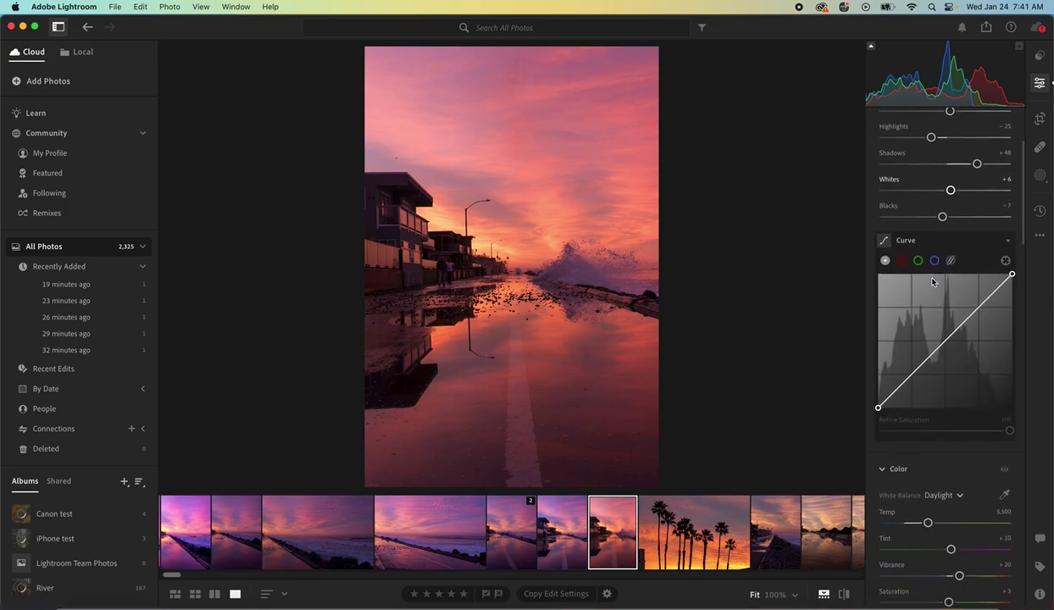
{"action": "scroll", "coordinate": [932, 282], "scroll_direction": "down", "scroll_amount": 10}
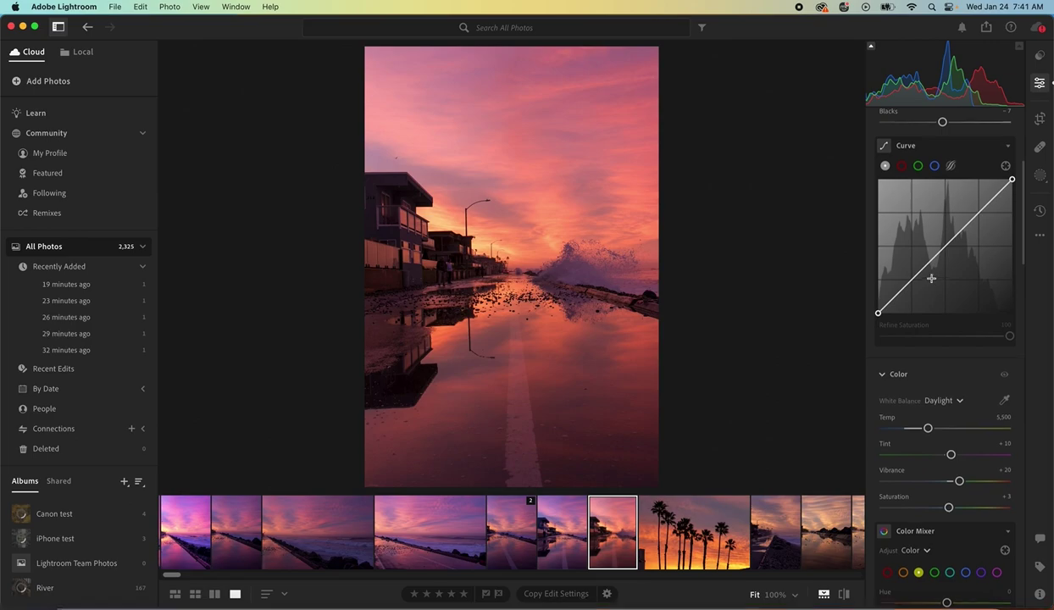
{"action": "scroll", "coordinate": [932, 281], "scroll_direction": "down", "scroll_amount": 15}
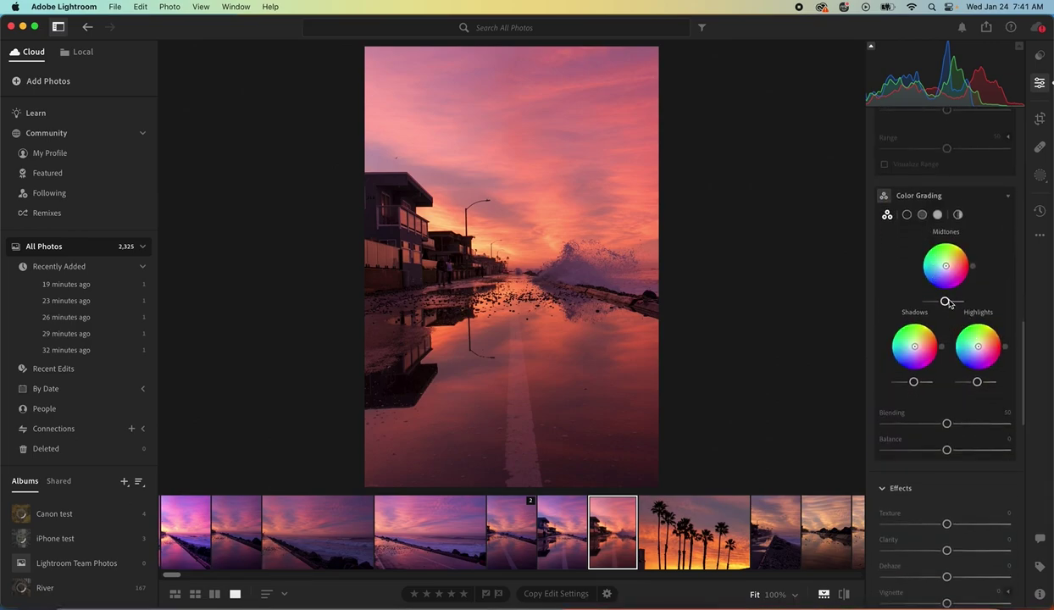
- Lower Midtones and raise Highlights luminance in Color Grading, then set Texture +9 and Clarity −15
{"action": "left_click_drag", "start_coordinate": [945, 302], "coordinate": [935, 301]}
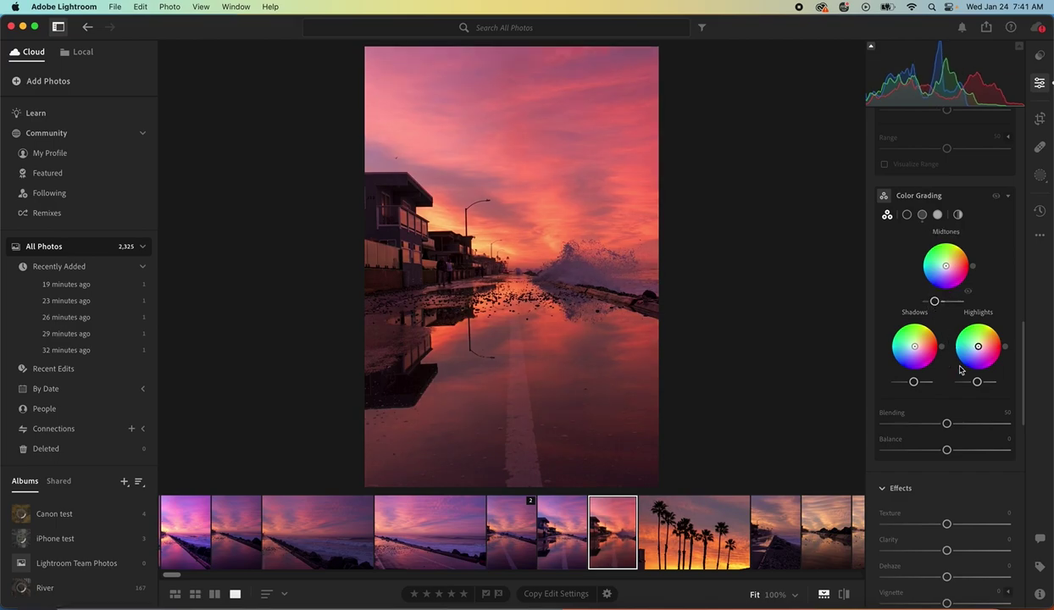
{"action": "left_click_drag", "start_coordinate": [978, 384], "coordinate": [986, 383]}
{"action": "scroll", "coordinate": [932, 415], "scroll_direction": "down", "scroll_amount": 1}
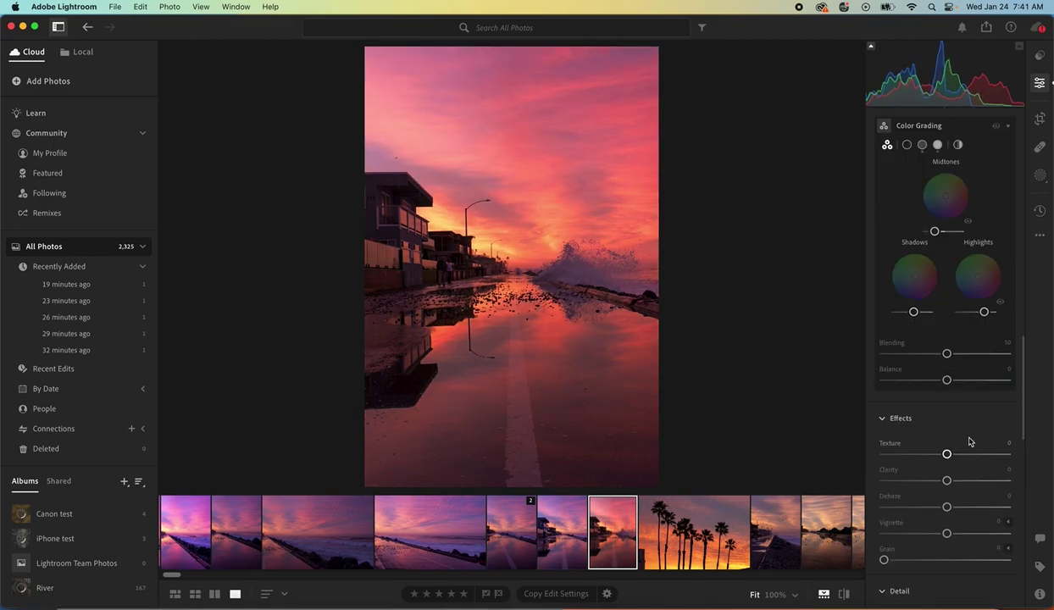
{"action": "scroll", "coordinate": [970, 441], "scroll_direction": "down", "scroll_amount": 1}
{"action": "left_click_drag", "start_coordinate": [947, 465], "coordinate": [981, 469]}
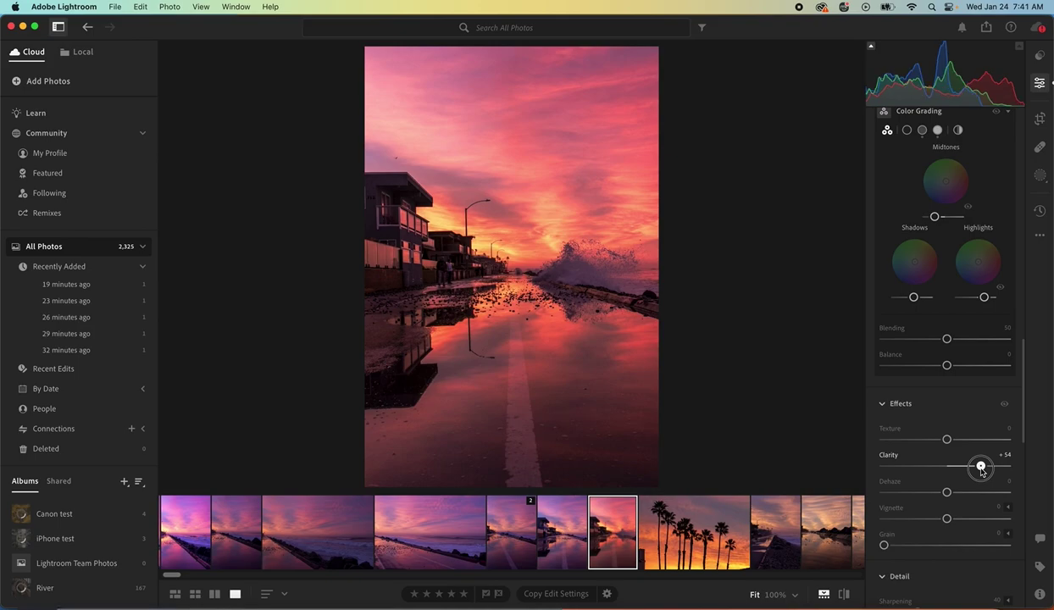
{"action": "left_click_drag", "start_coordinate": [981, 471], "coordinate": [954, 440]}
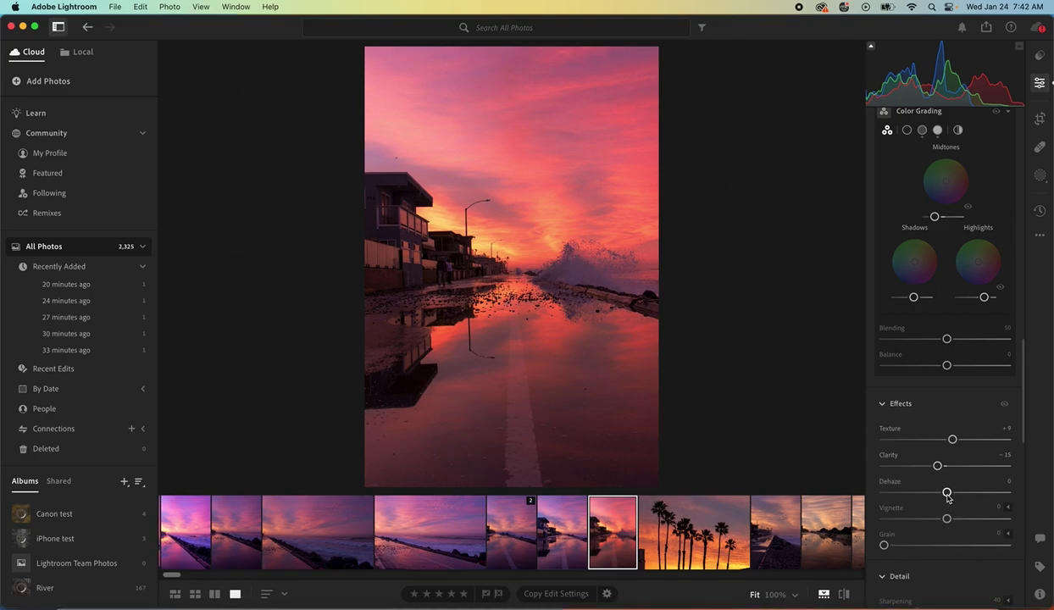
- Settle Dehaze at −11 in the Effects section
{"action": "left_click_drag", "start_coordinate": [947, 494], "coordinate": [970, 497]}
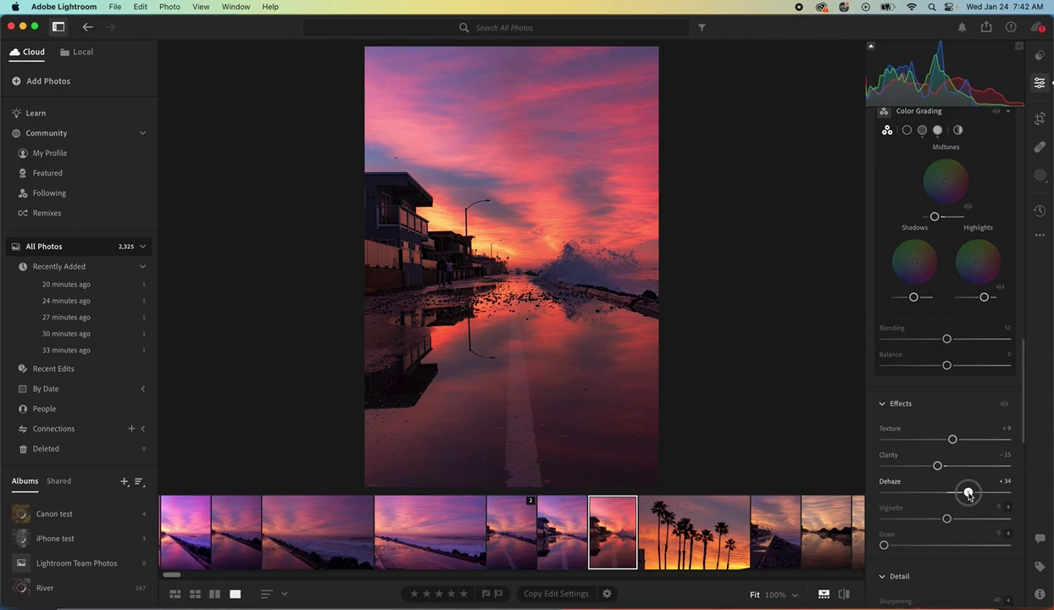
{"action": "left_click_drag", "start_coordinate": [970, 497], "coordinate": [968, 497]}
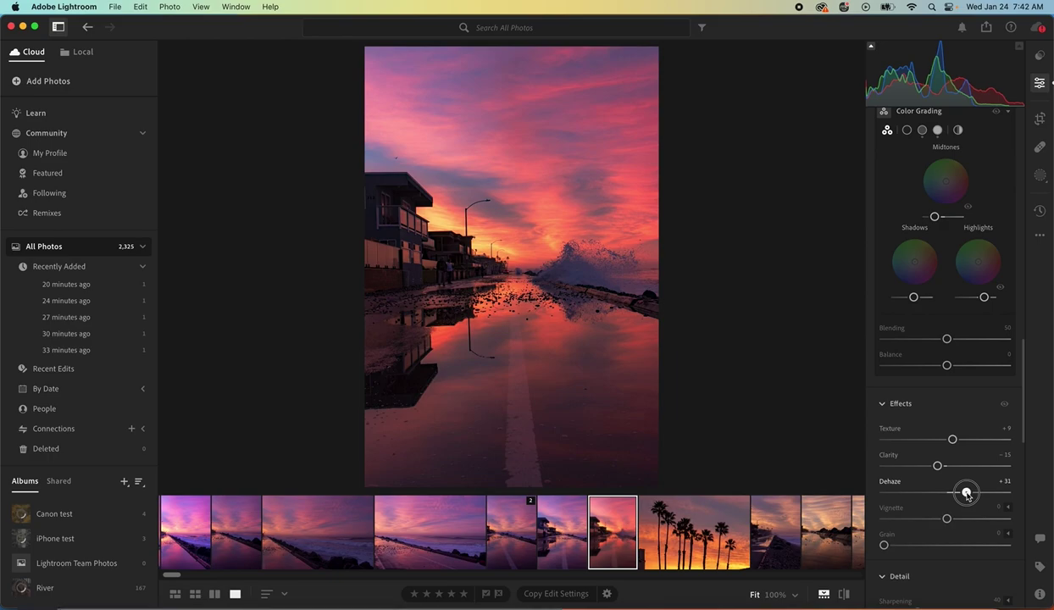
{"action": "left_click_drag", "start_coordinate": [968, 496], "coordinate": [944, 496]}
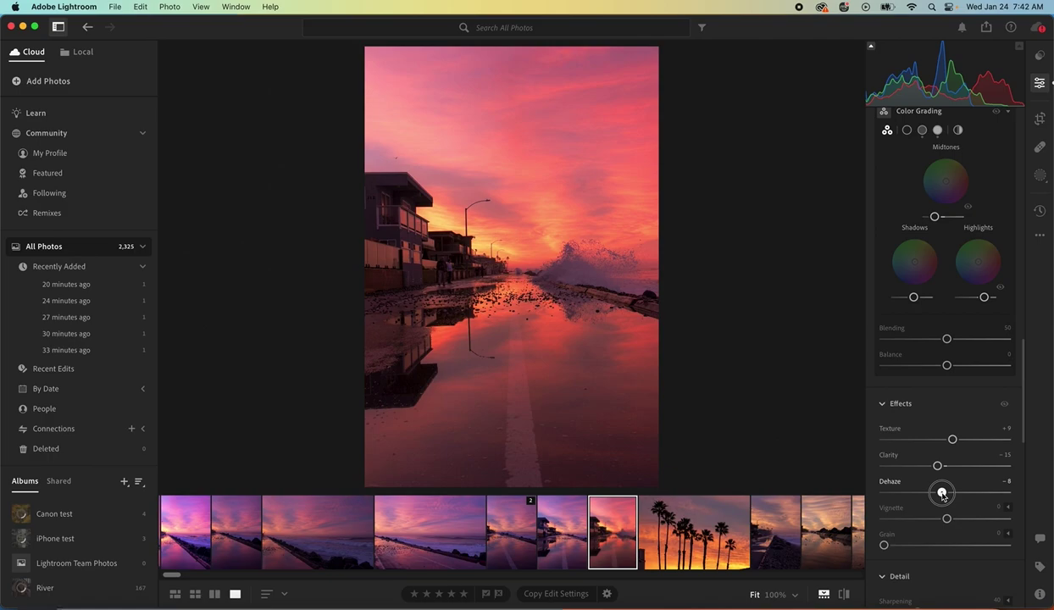
{"action": "left_click_drag", "start_coordinate": [943, 496], "coordinate": [940, 496]}
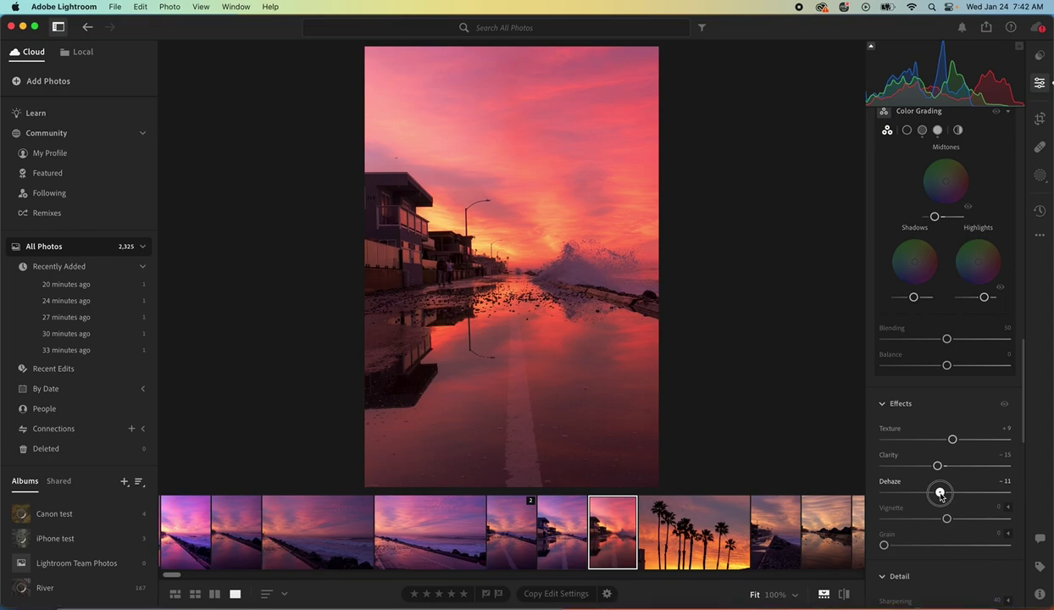
- Add a −22 vignette to darken the photo's edges
{"action": "left_click_drag", "start_coordinate": [947, 519], "coordinate": [933, 520]}
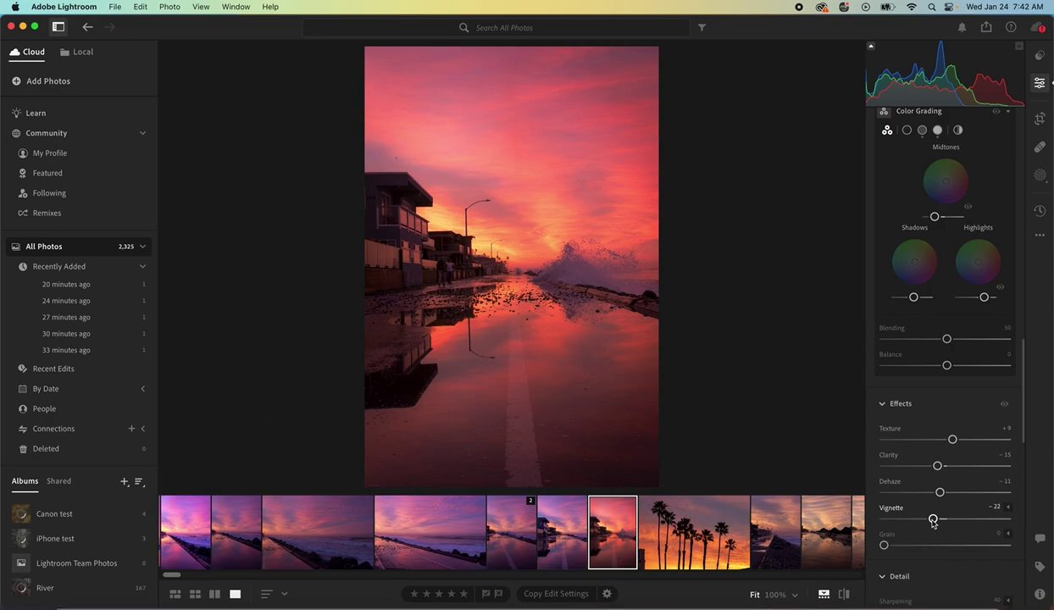
{"action": "scroll", "coordinate": [933, 521], "scroll_direction": "down", "scroll_amount": 2}
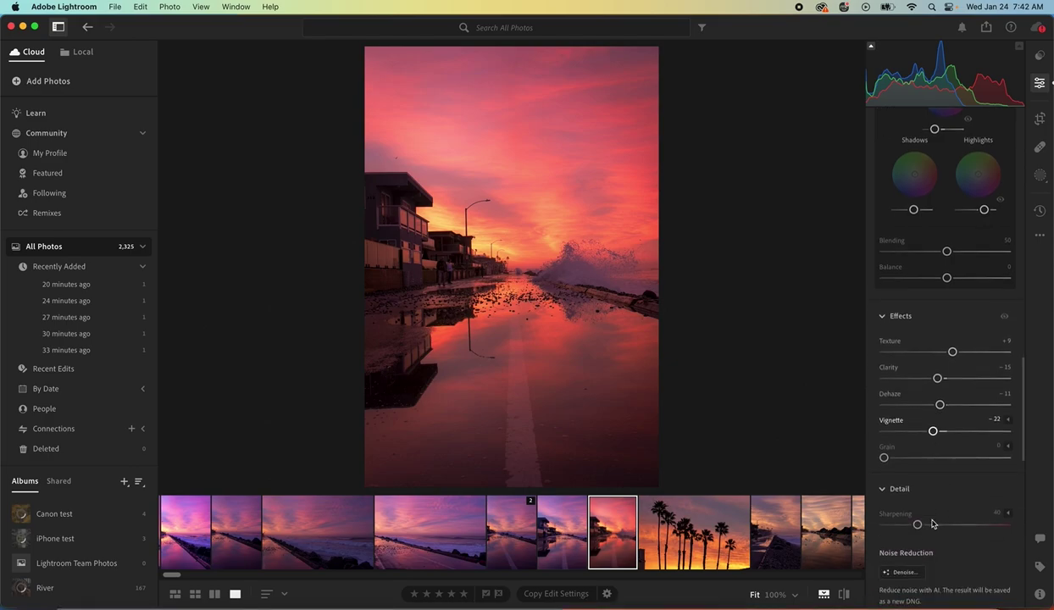
{"action": "scroll", "coordinate": [933, 523], "scroll_direction": "up", "scroll_amount": 6}
{"action": "scroll", "coordinate": [932, 523], "scroll_direction": "up", "scroll_amount": 10}
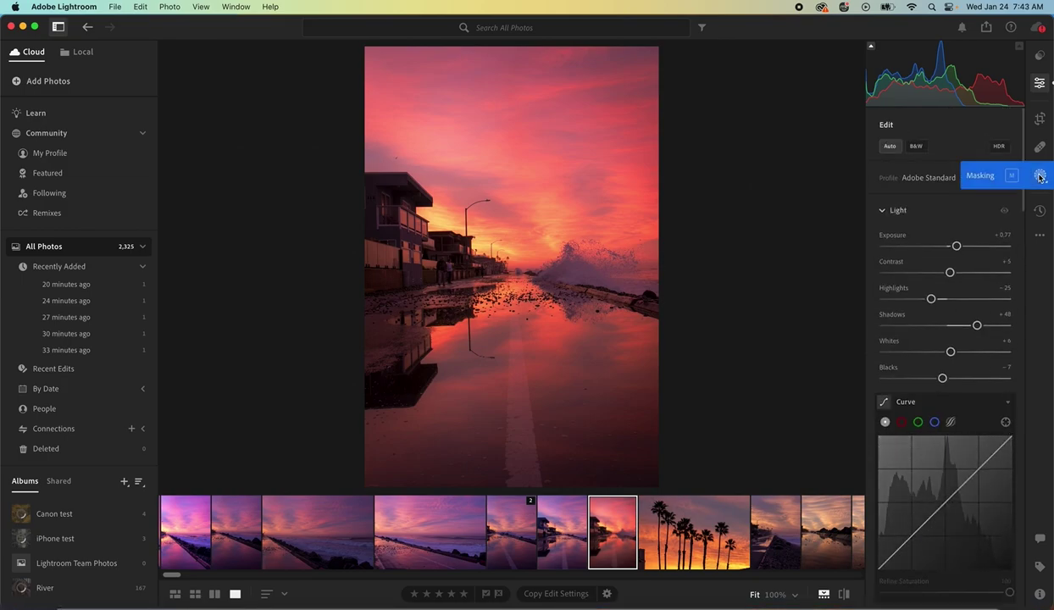
- Create a new Select Sky mask on the photo
{"action": "scroll", "coordinate": [1009, 242], "scroll_direction": "down", "scroll_amount": 2}
{"action": "scroll", "coordinate": [1017, 245], "scroll_direction": "up", "scroll_amount": 2}
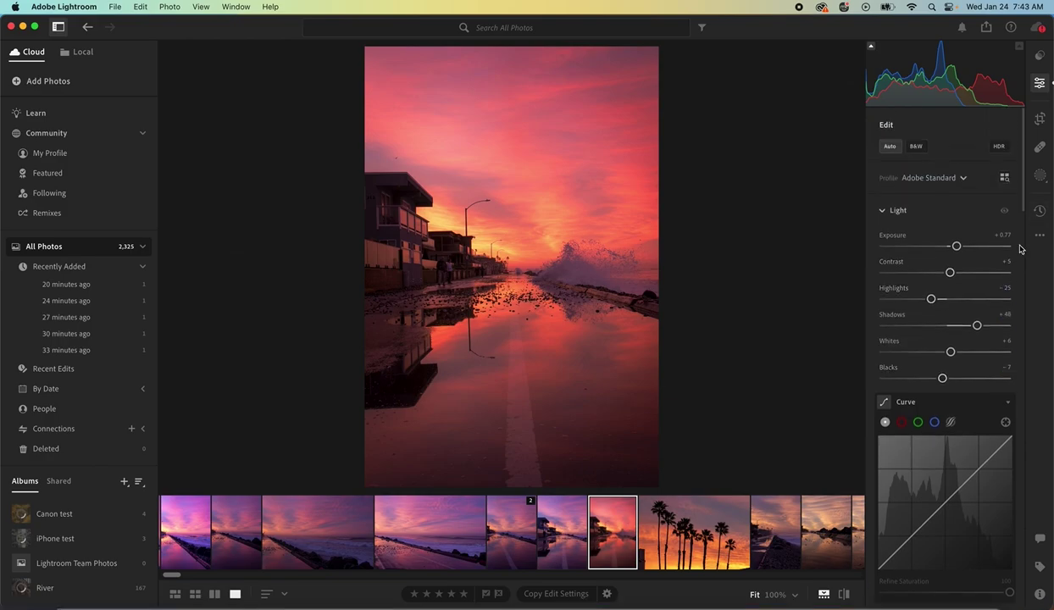
{"action": "scroll", "coordinate": [1021, 249], "scroll_direction": "down", "scroll_amount": 5}
{"action": "scroll", "coordinate": [1005, 267], "scroll_direction": "up", "scroll_amount": 5}
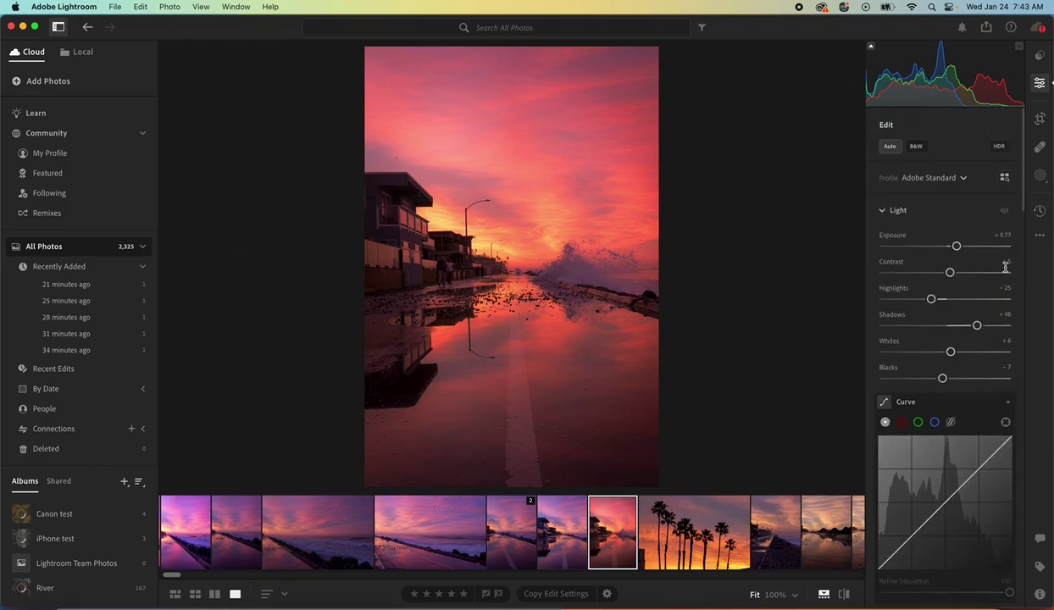
{"action": "left_click", "coordinate": [1039, 174]}
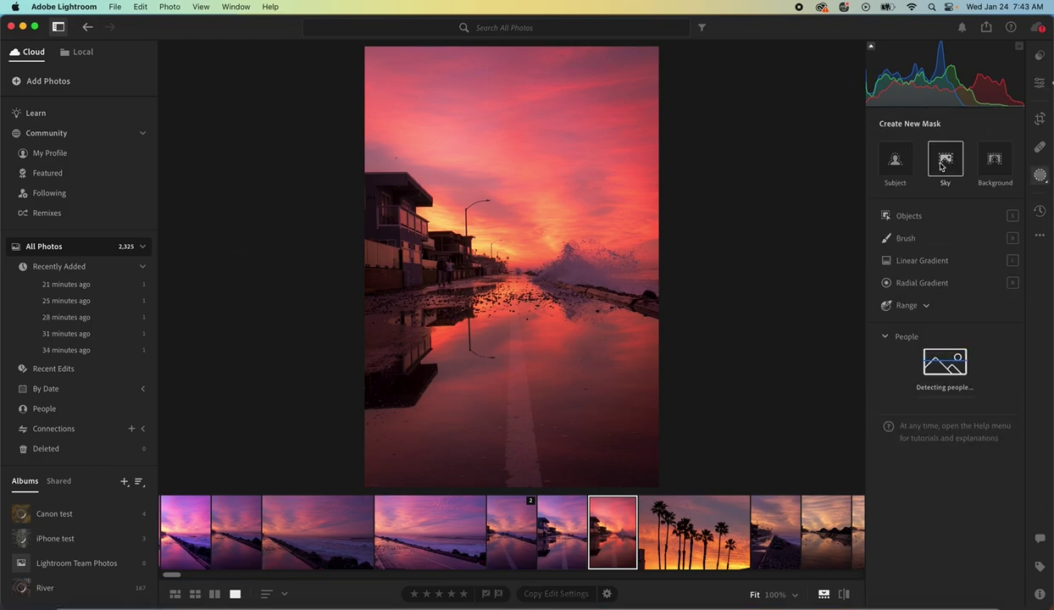
{"action": "left_click", "coordinate": [940, 167]}
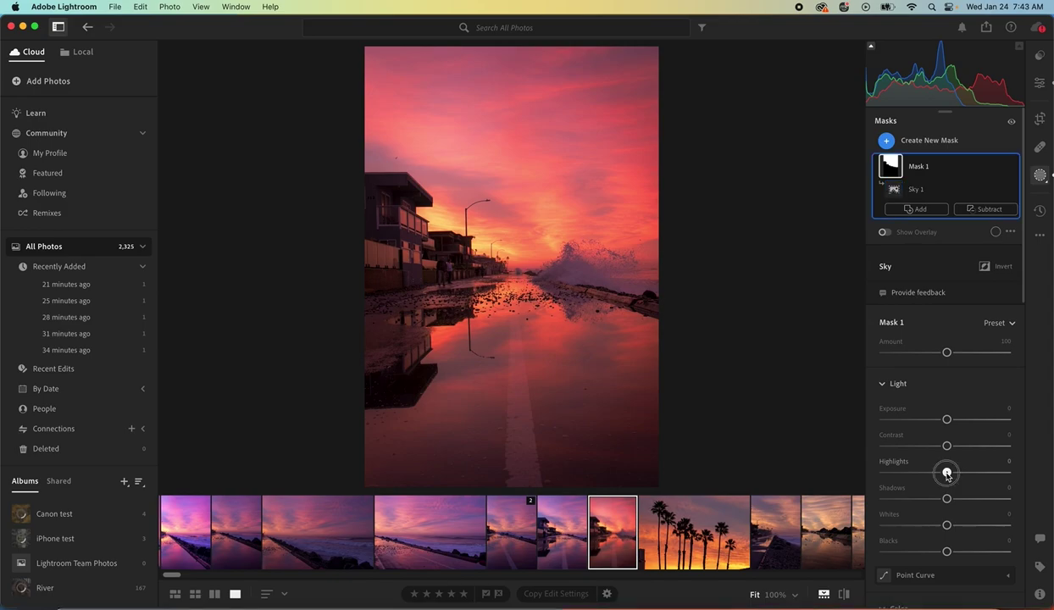
- Try darkening the sky mask, then return its Exposure and Highlights to 0
{"action": "left_click_drag", "start_coordinate": [946, 472], "coordinate": [919, 472]}
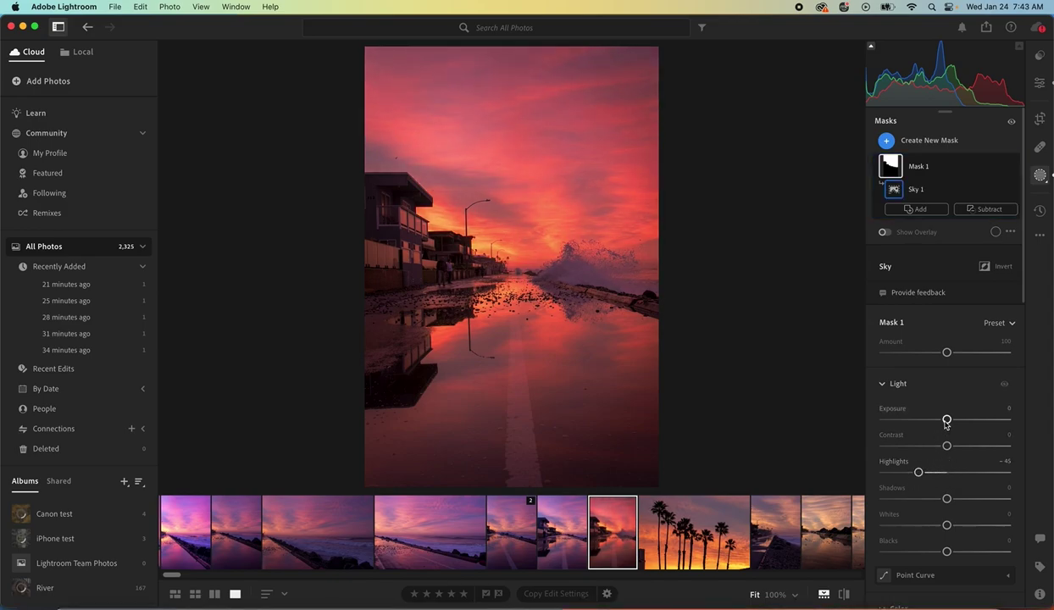
{"action": "left_click_drag", "start_coordinate": [947, 419], "coordinate": [941, 419]}
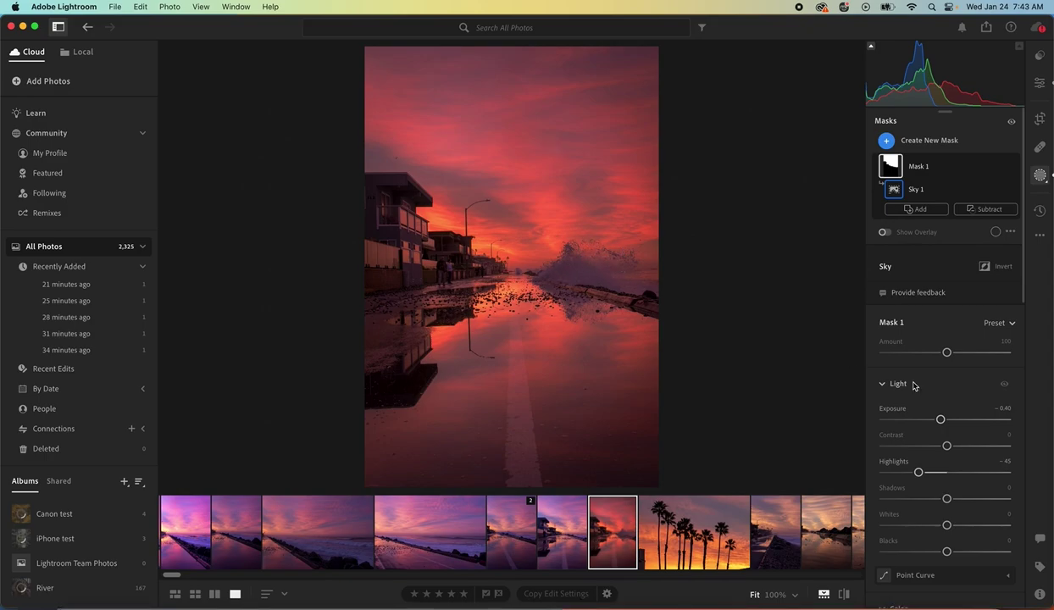
{"action": "left_click_drag", "start_coordinate": [942, 423], "coordinate": [948, 423]}
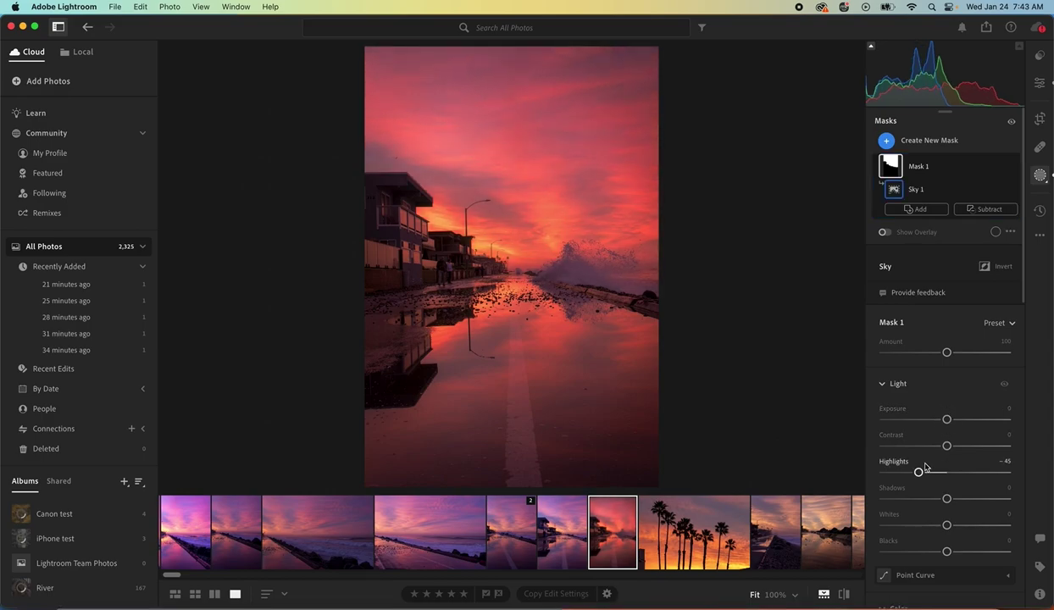
{"action": "left_click_drag", "start_coordinate": [920, 477], "coordinate": [946, 476]}
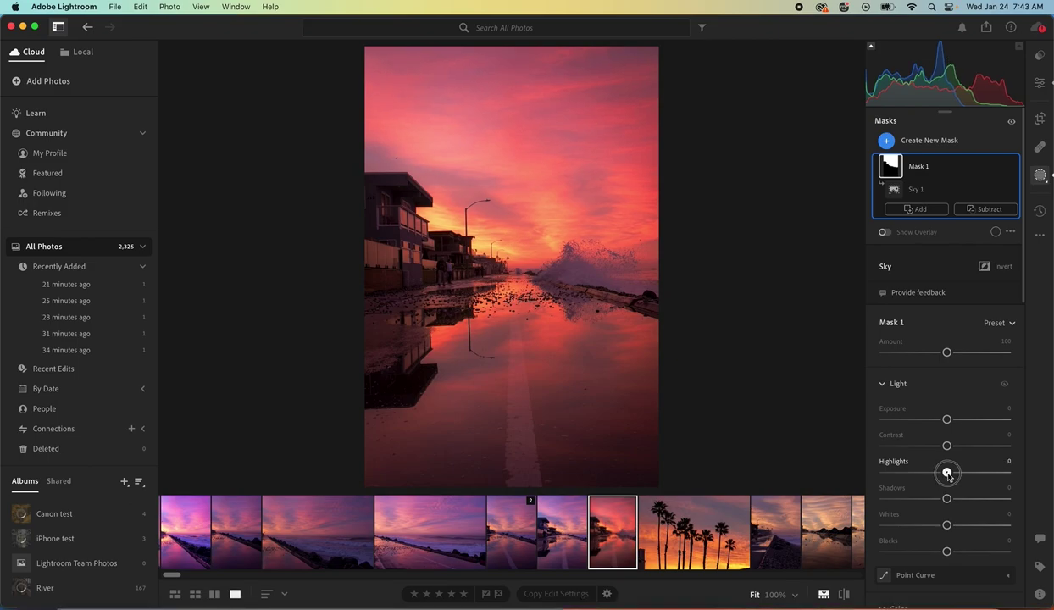
{"action": "left_click", "coordinate": [1000, 167]}
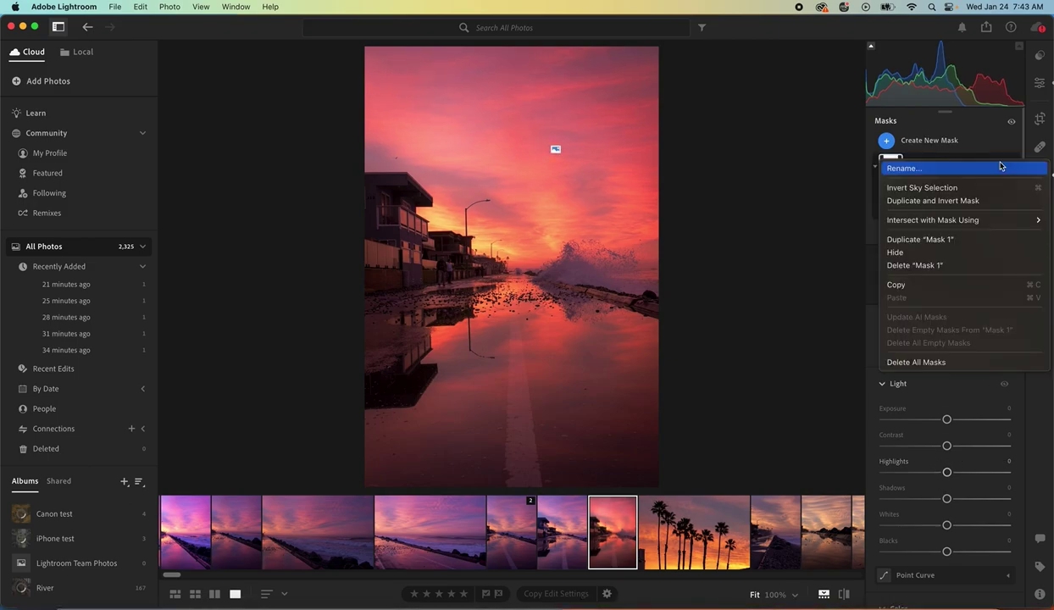
- Delete Mask 1 and draw a linear gradient down from the top of the photo
{"action": "left_click", "coordinate": [955, 266]}
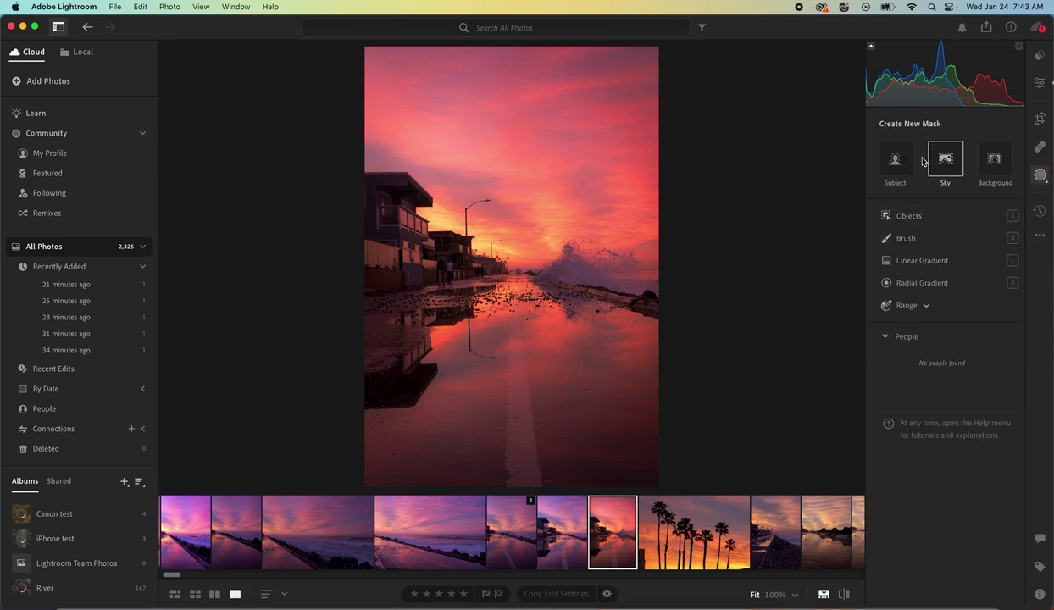
{"action": "left_click", "coordinate": [921, 261]}
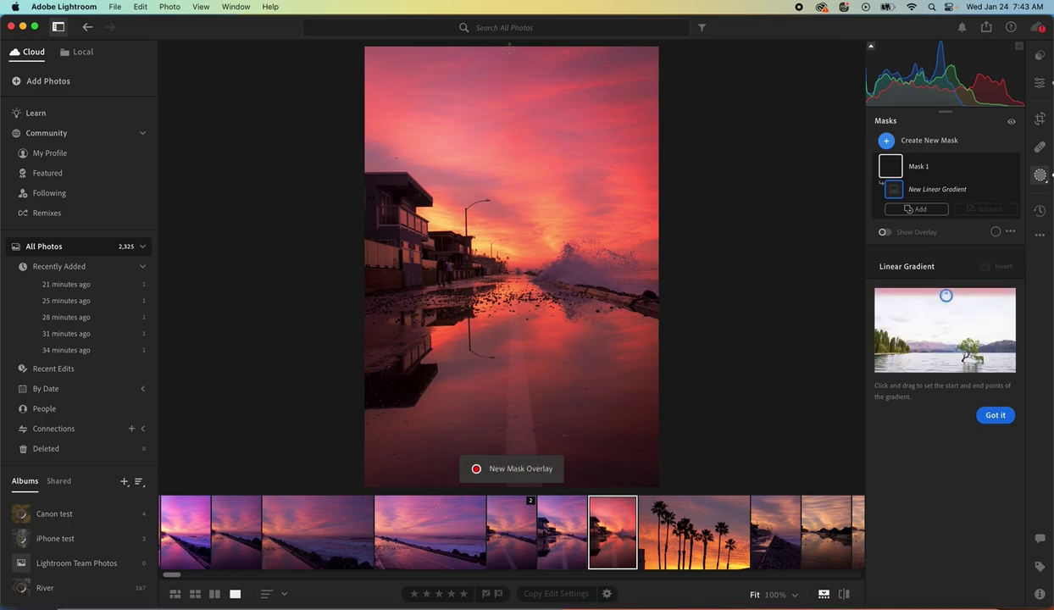
{"action": "left_click_drag", "start_coordinate": [510, 47], "coordinate": [519, 315]}
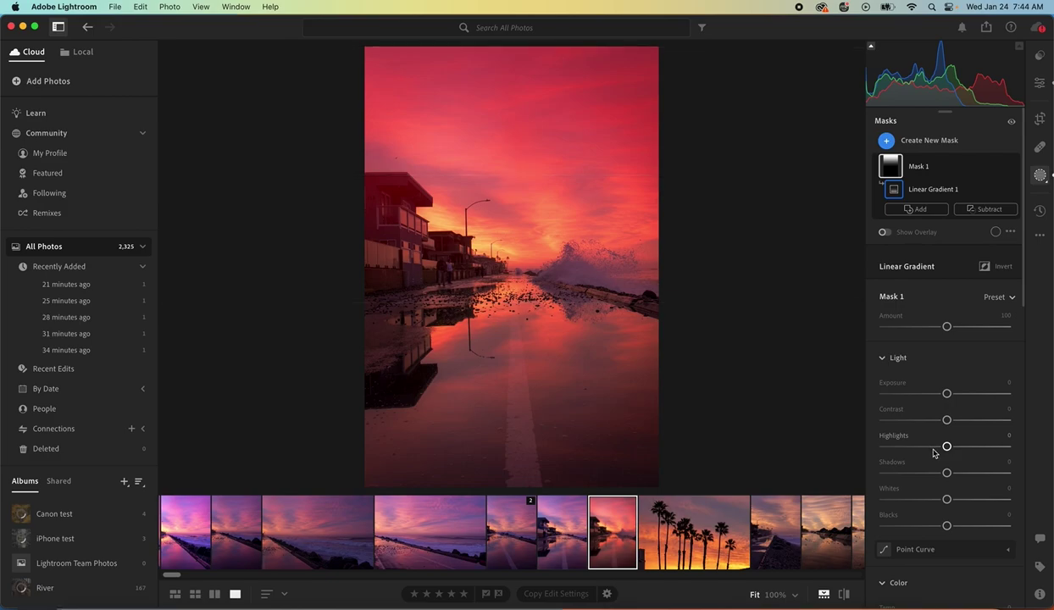
- Set the gradient's Exposure to +0.32 and Highlights to +1
{"action": "left_click_drag", "start_coordinate": [948, 449], "coordinate": [920, 447]}
{"action": "left_click_drag", "start_coordinate": [947, 393], "coordinate": [953, 394]}
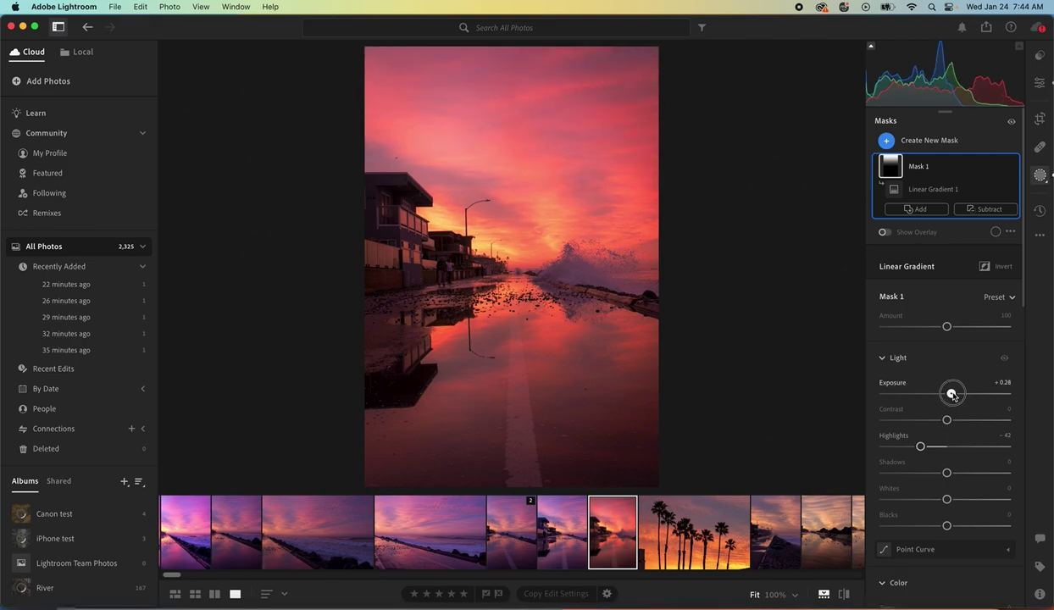
{"action": "left_click_drag", "start_coordinate": [921, 444], "coordinate": [947, 446]}
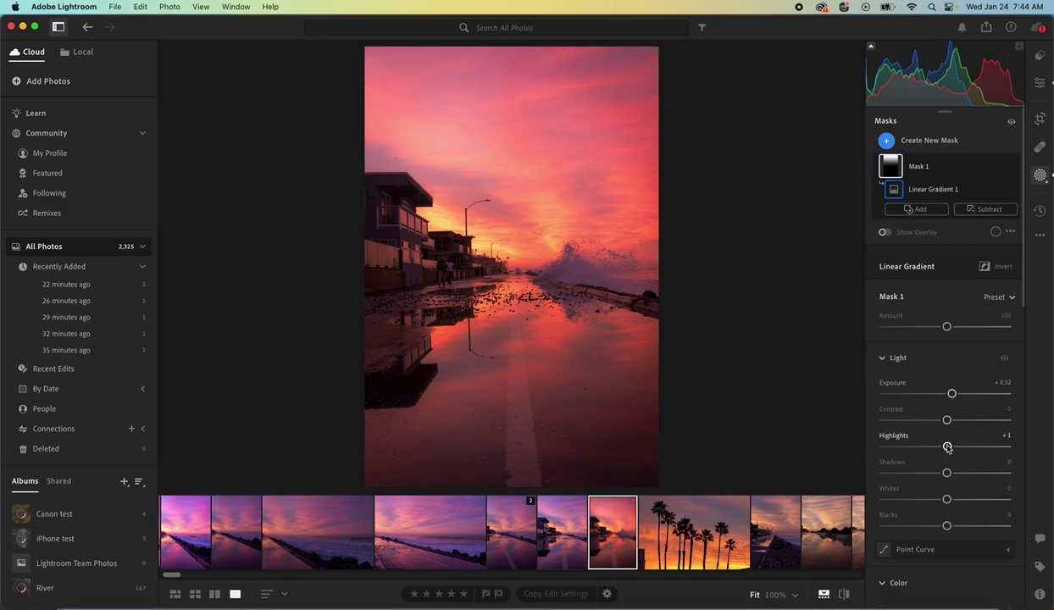
- Delete the gradient mask and return to the whole-photo Edit panel
{"action": "left_click", "coordinate": [999, 171]}
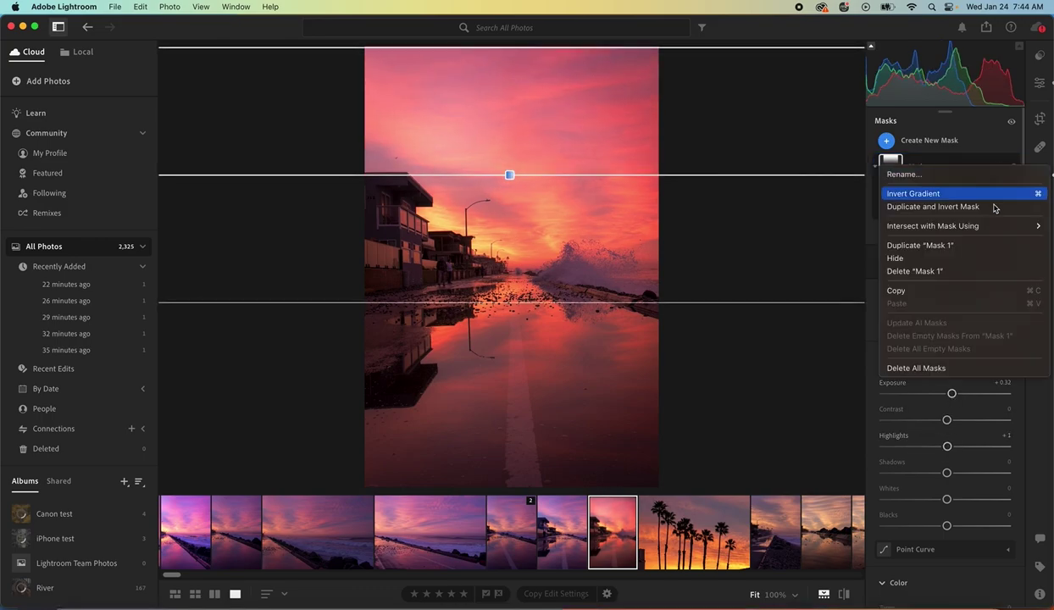
{"action": "left_click", "coordinate": [967, 271]}
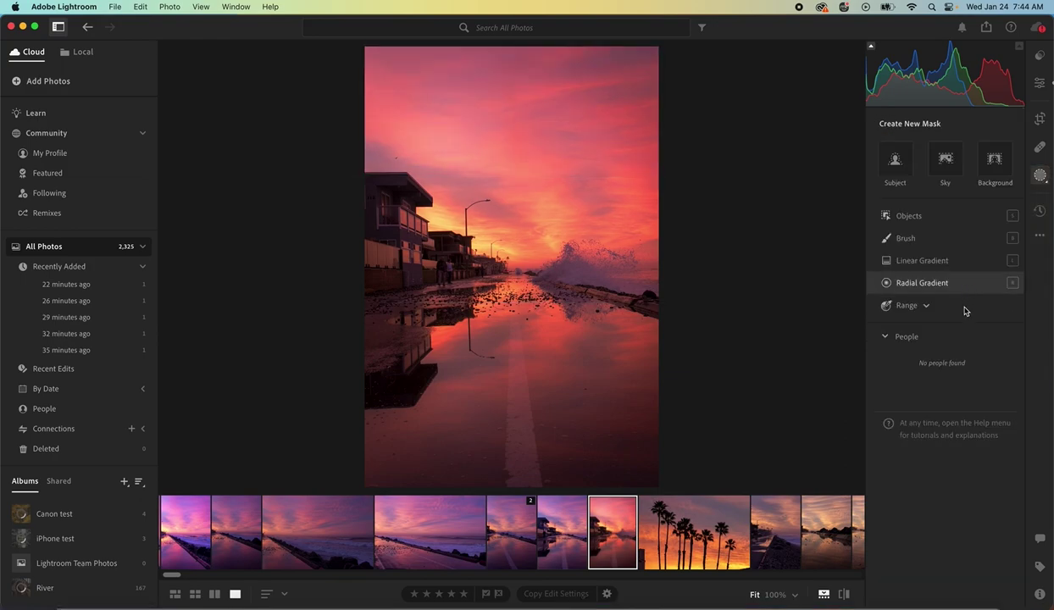
{"action": "left_click", "coordinate": [1040, 83]}
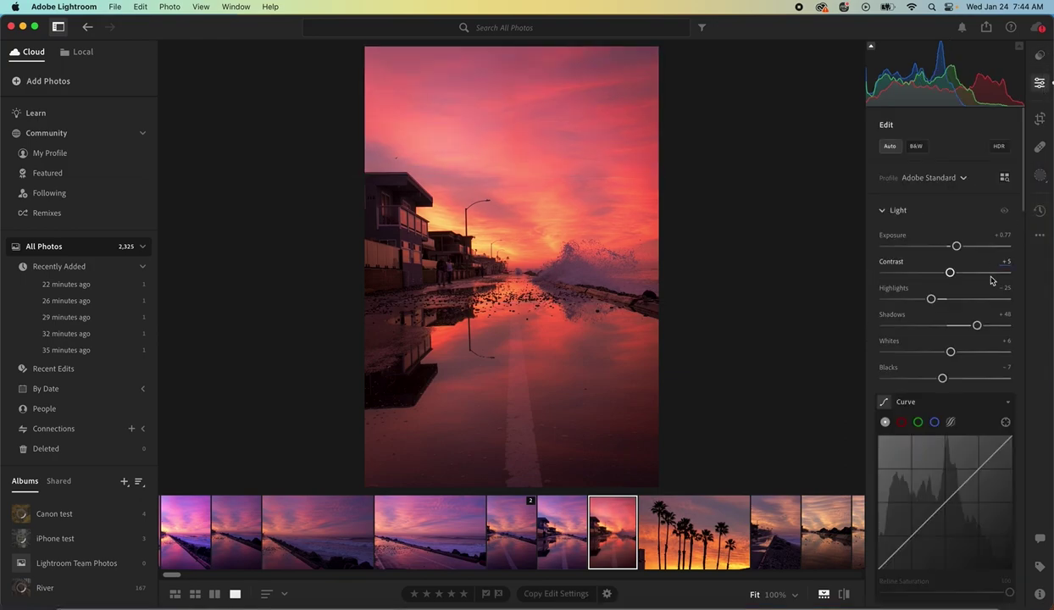
- Activate the Color Mixer's targeted adjustment tool in Hue mode
{"action": "scroll", "coordinate": [985, 310], "scroll_direction": "down", "scroll_amount": 10}
{"action": "scroll", "coordinate": [984, 310], "scroll_direction": "down", "scroll_amount": 10}
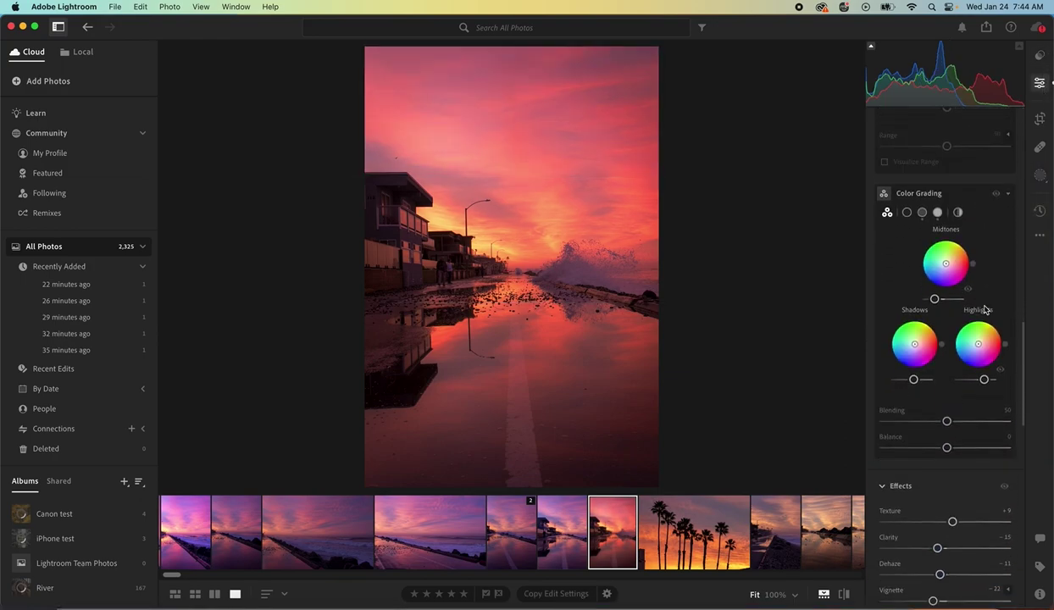
{"action": "scroll", "coordinate": [985, 310], "scroll_direction": "down", "scroll_amount": 3}
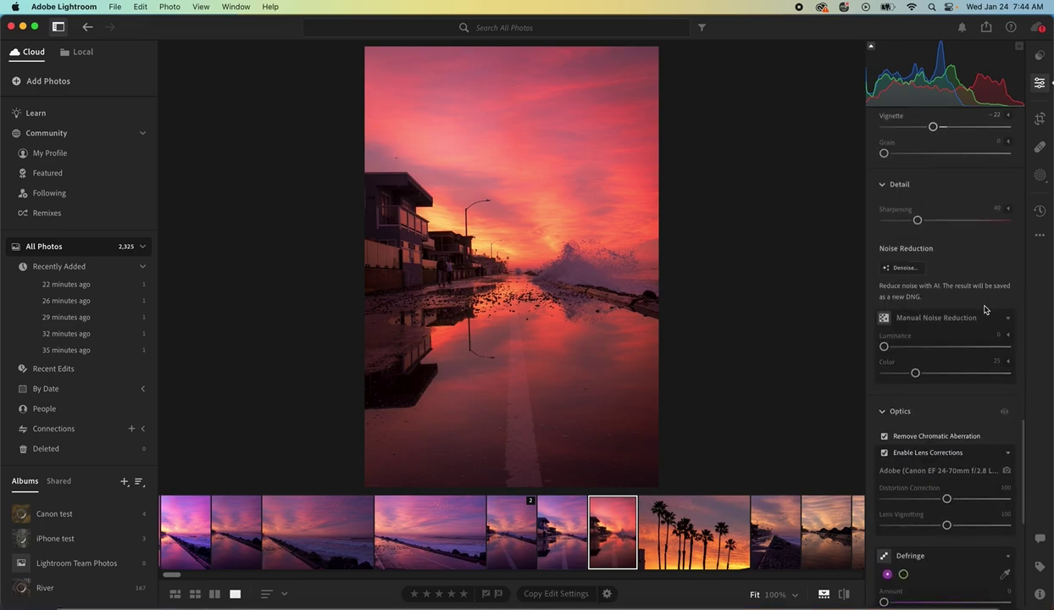
{"action": "scroll", "coordinate": [984, 310], "scroll_direction": "up", "scroll_amount": 10}
{"action": "scroll", "coordinate": [985, 310], "scroll_direction": "up", "scroll_amount": 5}
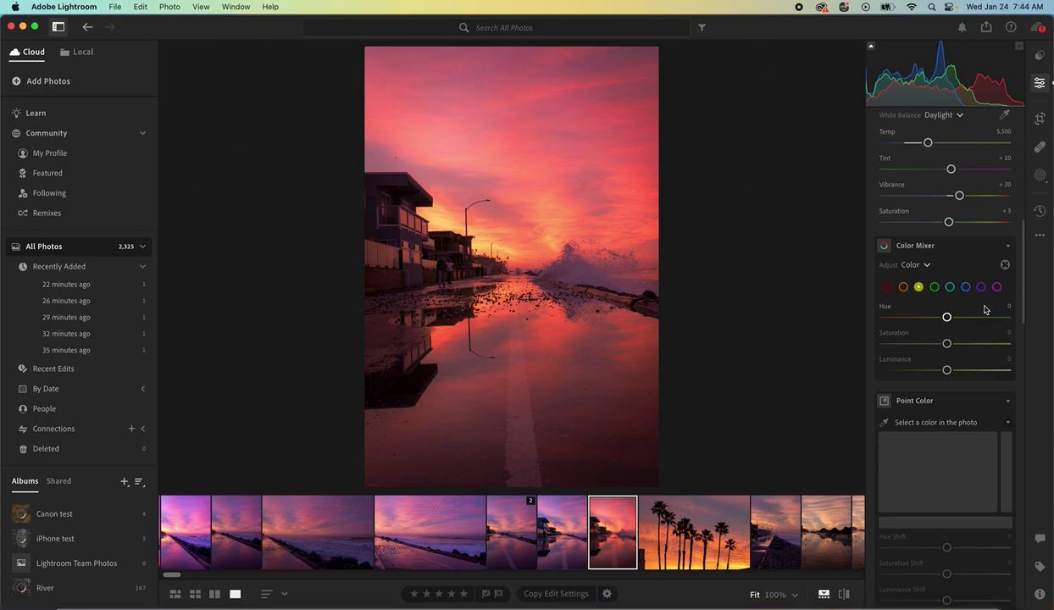
{"action": "left_click", "coordinate": [1004, 265]}
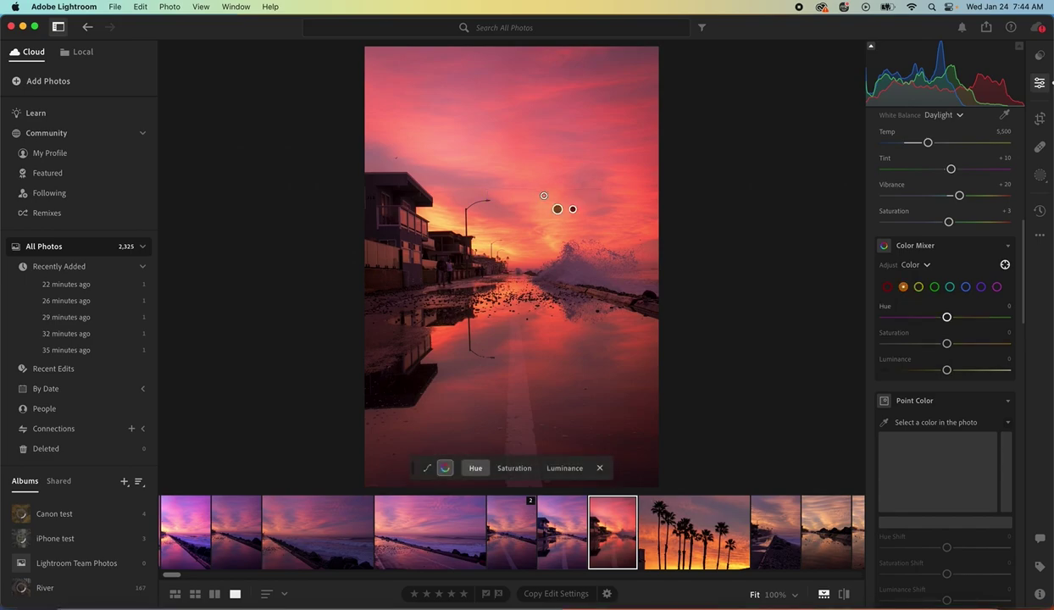
- Set the orange tones to Luminance −17 and Saturation +9 in the Color Mixer
{"action": "left_click", "coordinate": [904, 288]}
{"action": "left_click_drag", "start_coordinate": [949, 372], "coordinate": [941, 380]}
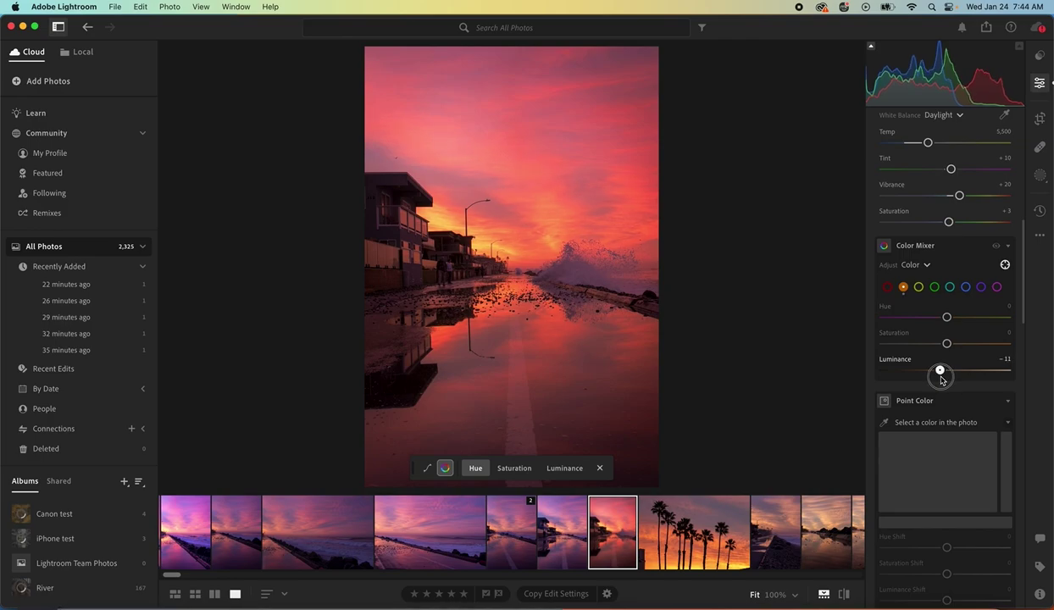
{"action": "left_click_drag", "start_coordinate": [941, 381], "coordinate": [937, 379]}
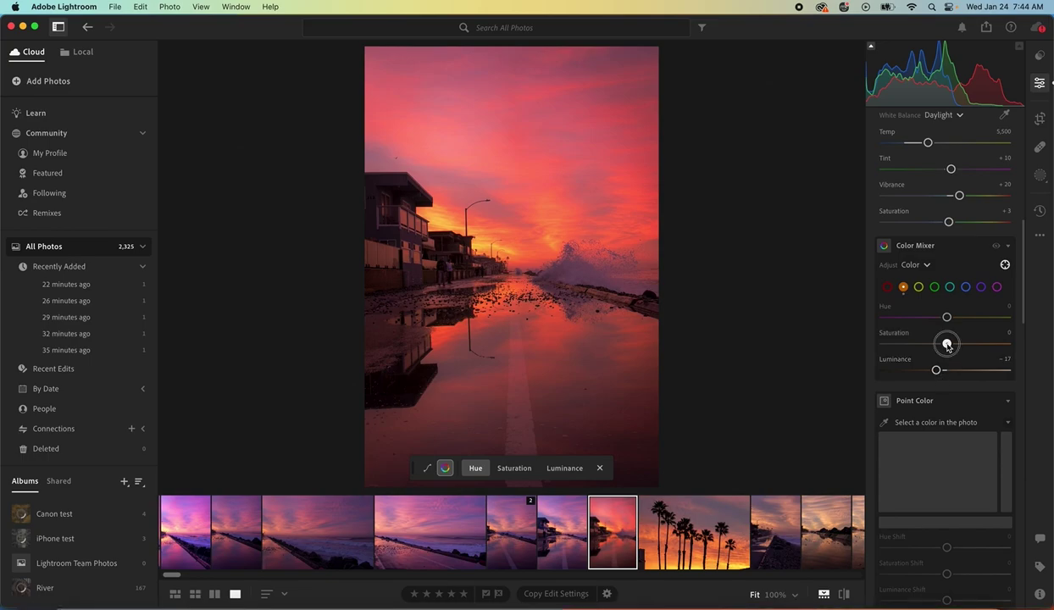
{"action": "mouse_move", "coordinate": [948, 344]}
{"action": "left_mouse_down"}
{"action": "mouse_move", "coordinate": [924, 344]}
{"action": "mouse_move", "coordinate": [955, 346]}
{"action": "left_mouse_up"}
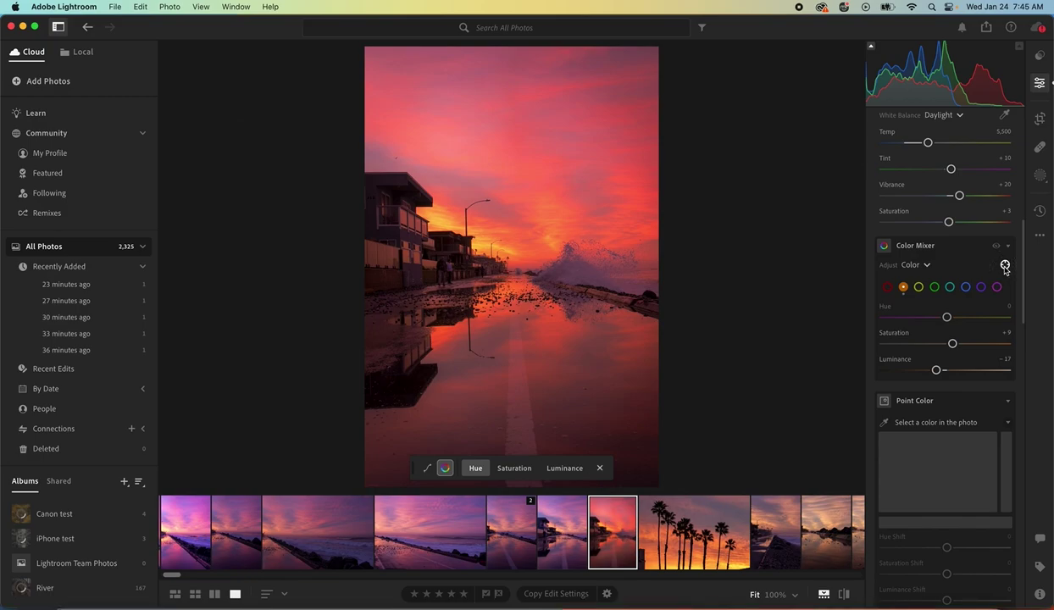
- Exit the targeted adjustment tool and ease overall Saturation to +2
{"action": "left_click", "coordinate": [1005, 266]}
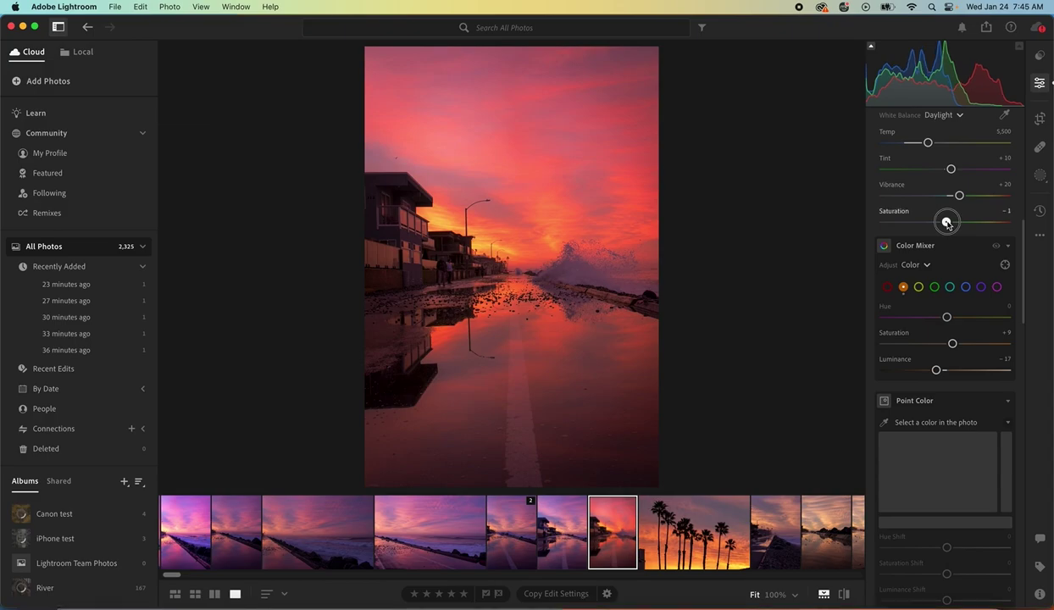
{"action": "left_click_drag", "start_coordinate": [947, 222], "coordinate": [949, 223]}
{"action": "scroll", "coordinate": [949, 223], "scroll_direction": "up", "scroll_amount": 10}
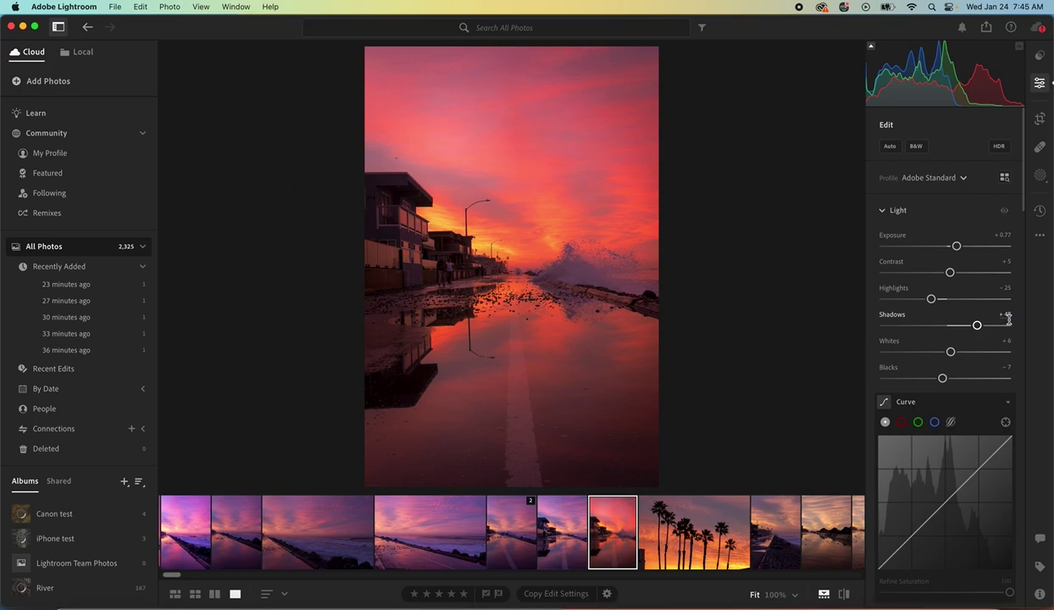
- In the Light section, lift Shadows to +68 and Whites to +41
{"action": "left_click_drag", "start_coordinate": [979, 328], "coordinate": [987, 330]}
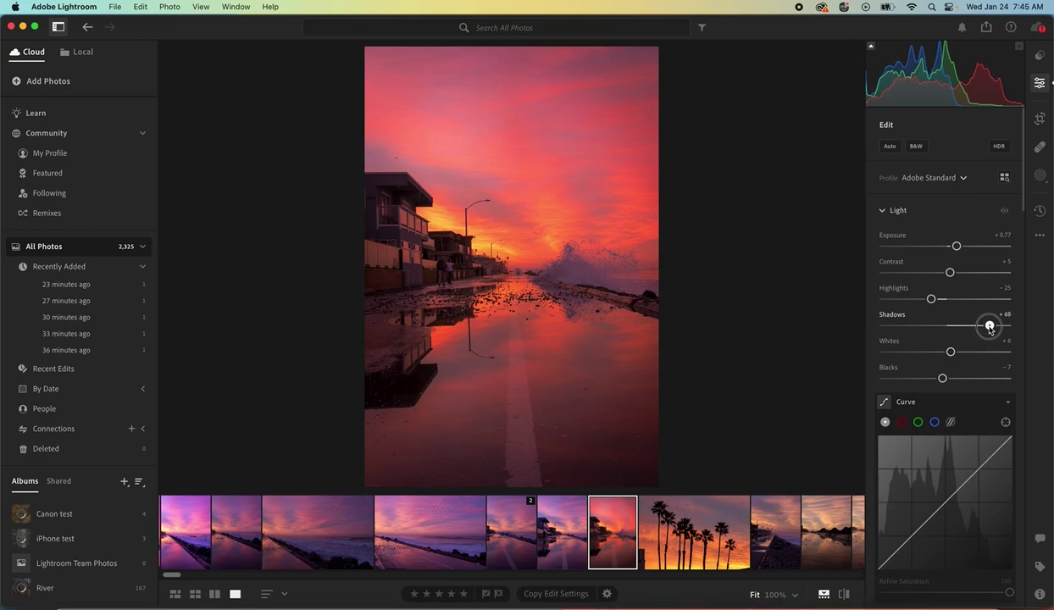
{"action": "left_click_drag", "start_coordinate": [990, 327], "coordinate": [991, 329]}
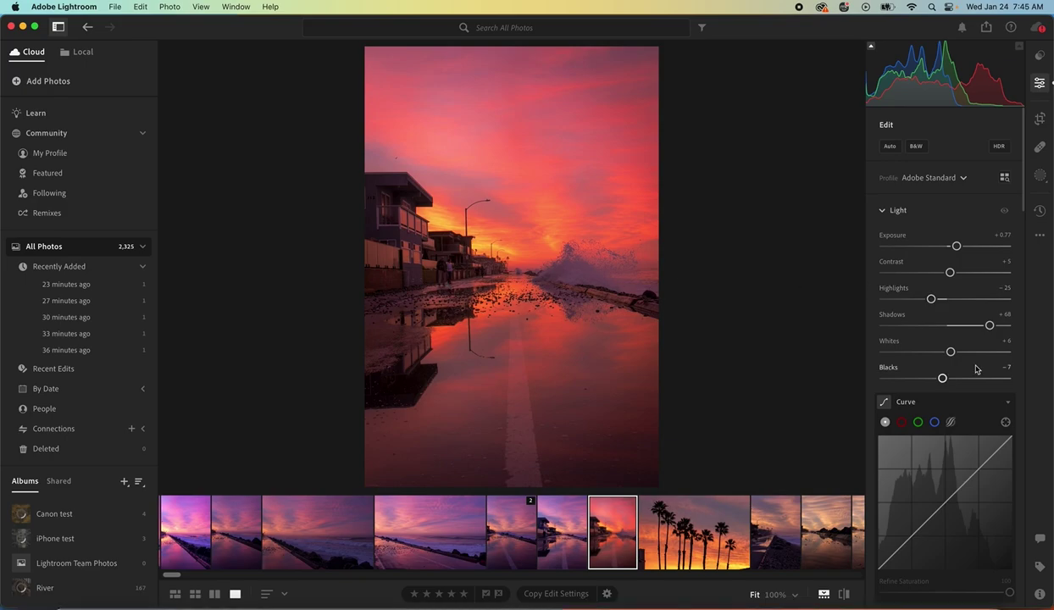
{"action": "left_click_drag", "start_coordinate": [951, 355], "coordinate": [972, 354]}
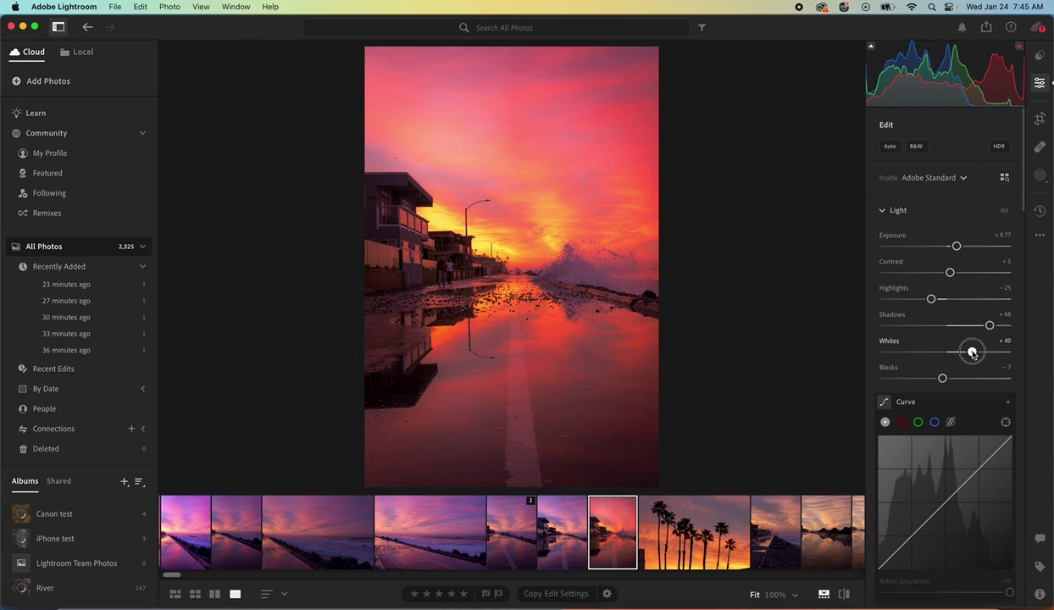
{"action": "left_click_drag", "start_coordinate": [973, 354], "coordinate": [973, 355]}
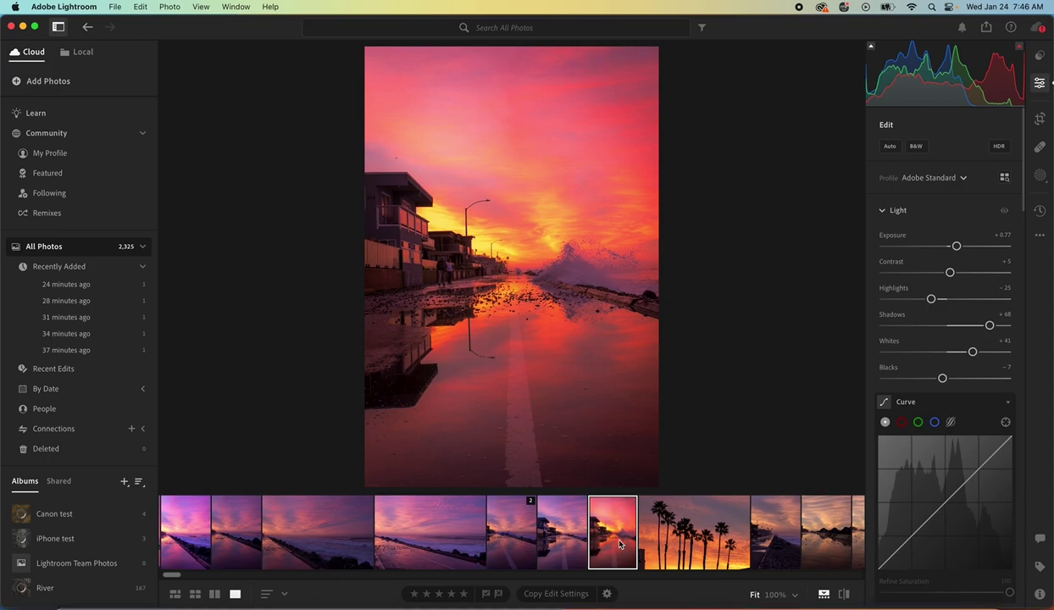
- Make a duplicate of the edited photo and reset all edits on the copy
{"action": "right_click", "coordinate": [619, 544]}
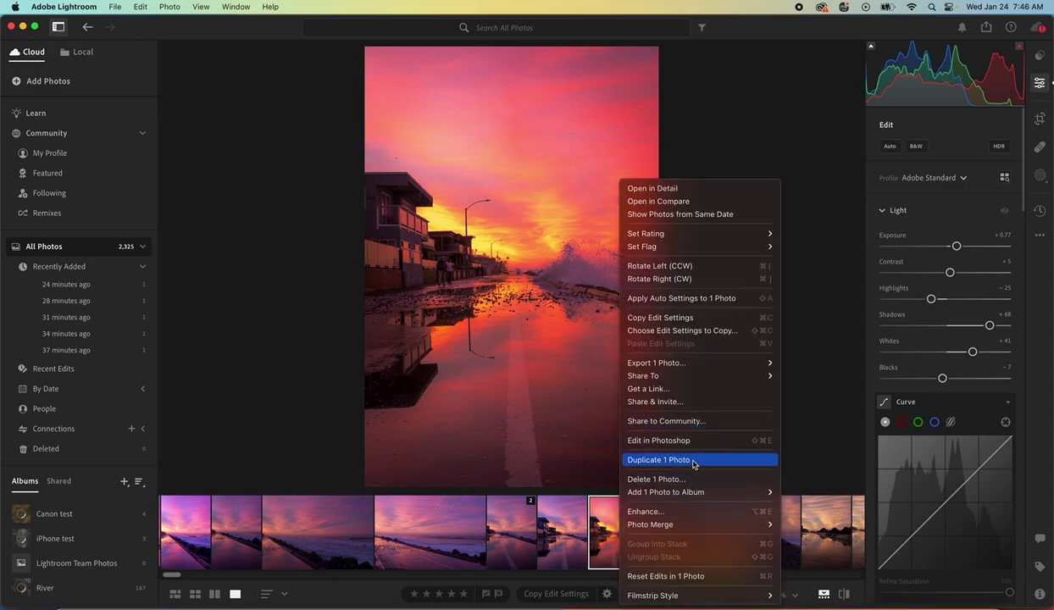
{"action": "left_click", "coordinate": [666, 460]}
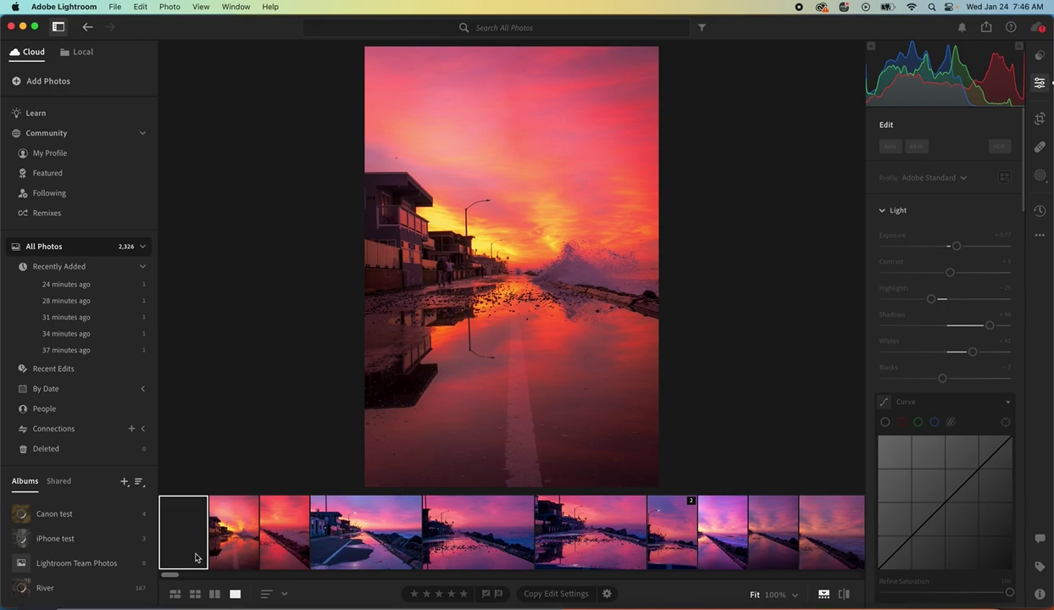
{"action": "left_click", "coordinate": [169, 7]}
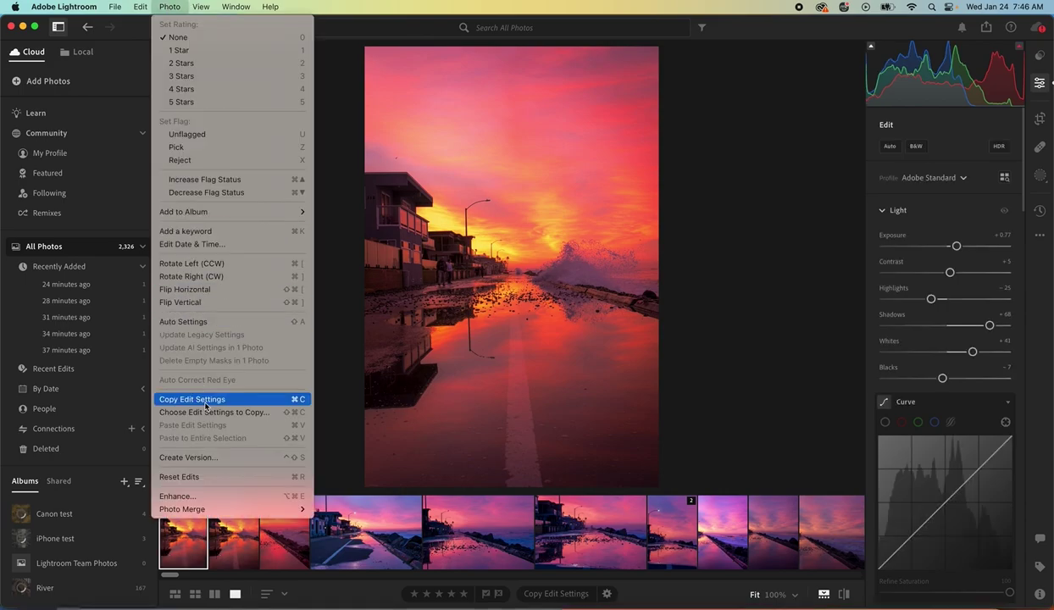
{"action": "left_click", "coordinate": [193, 478]}
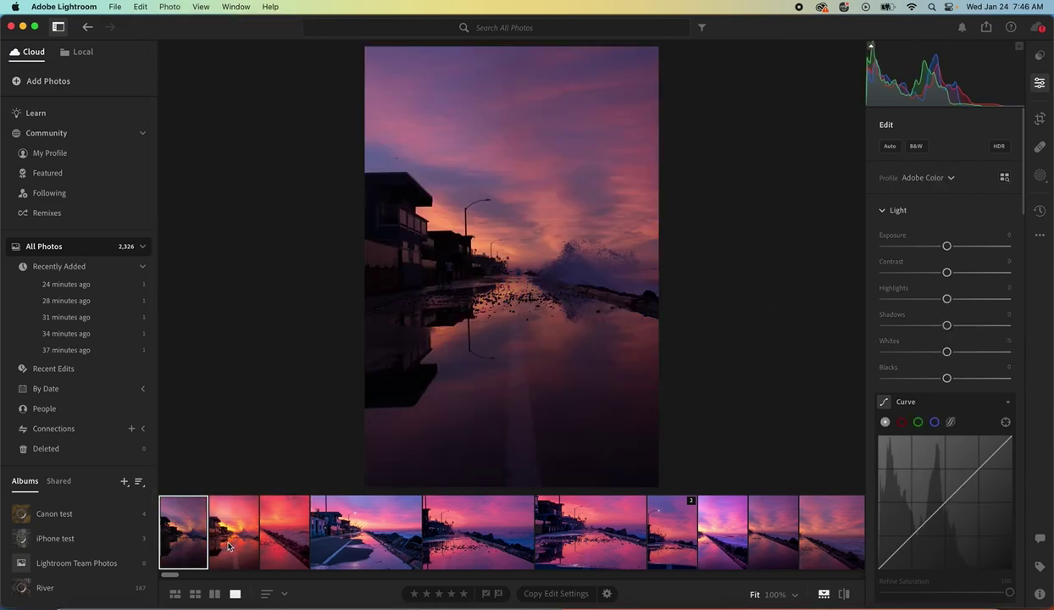
- Back on the edited original, lower the orange Saturation from +9 to −2
{"action": "left_click", "coordinate": [229, 547]}
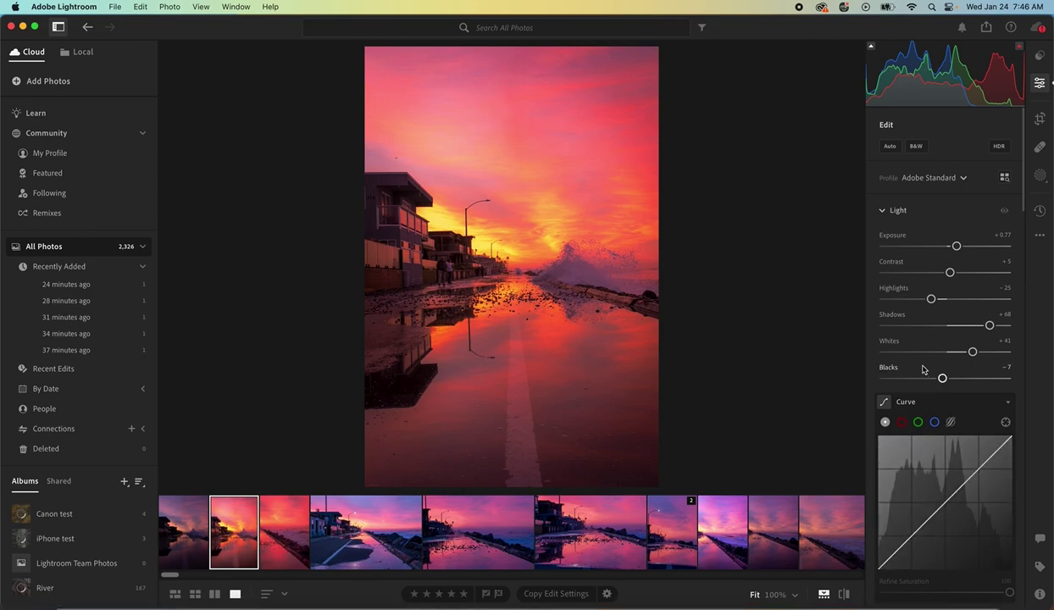
{"action": "scroll", "coordinate": [922, 373], "scroll_direction": "down", "scroll_amount": 3}
{"action": "scroll", "coordinate": [922, 369], "scroll_direction": "down", "scroll_amount": 4}
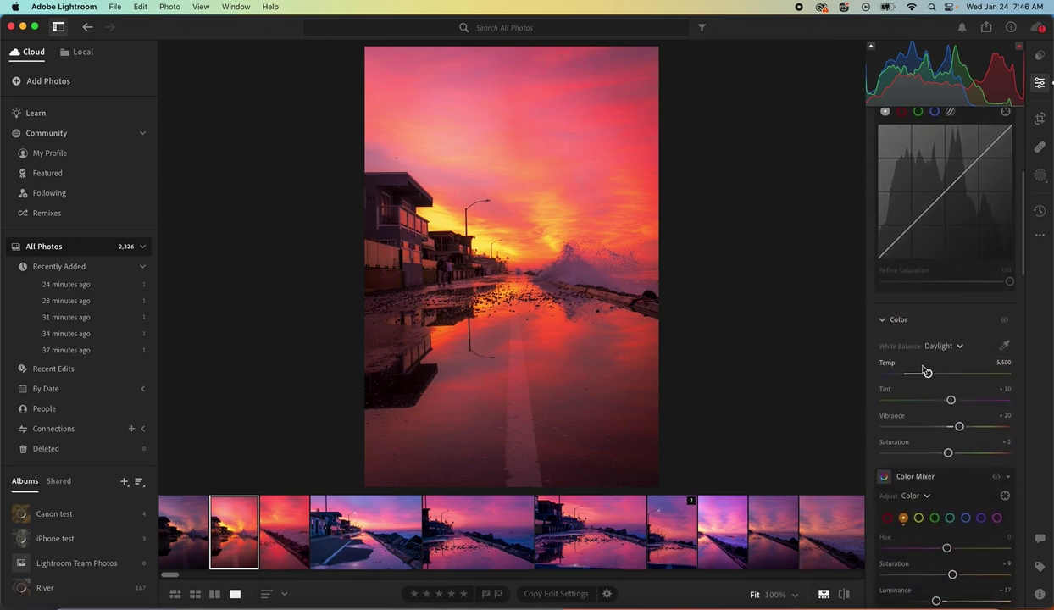
{"action": "scroll", "coordinate": [947, 473], "scroll_direction": "down", "scroll_amount": 1}
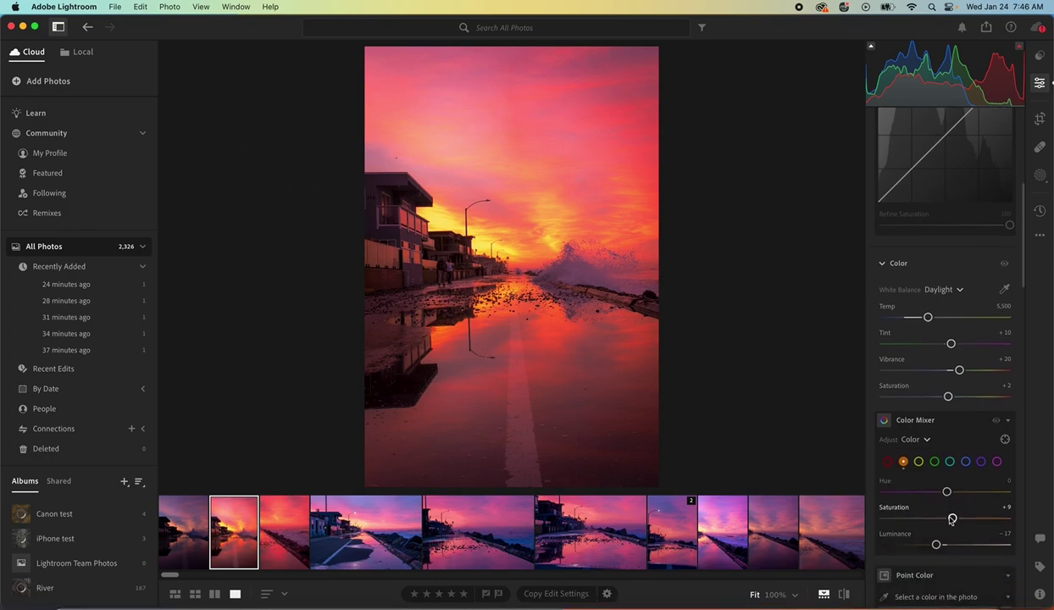
{"action": "left_click_drag", "start_coordinate": [953, 522], "coordinate": [946, 519]}
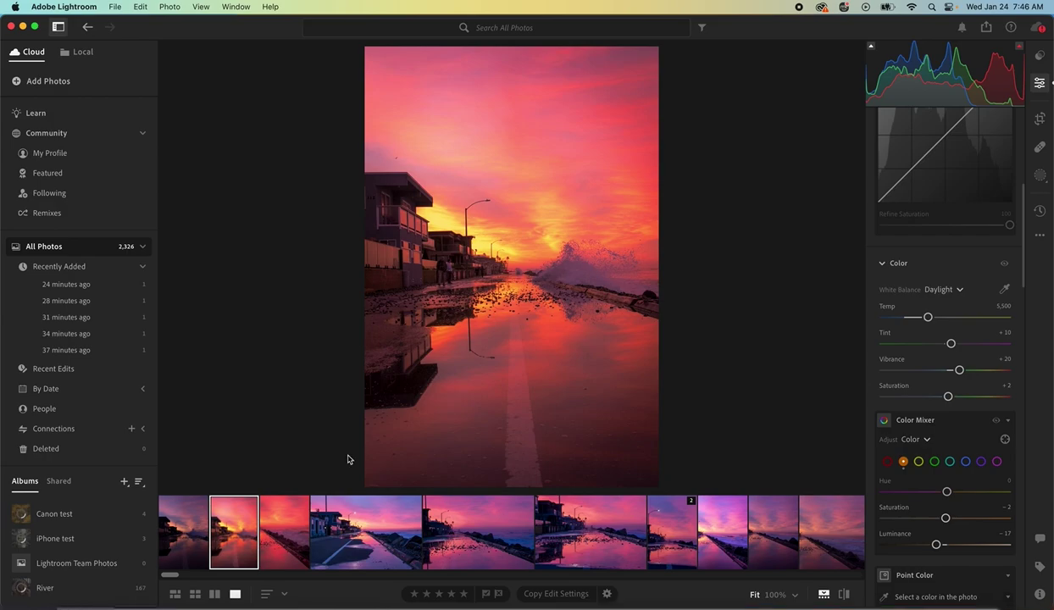
- Send the edited photo from the filmstrip to Photoshop as IMG_3760-Edit.tif
{"action": "right_click", "coordinate": [236, 537]}
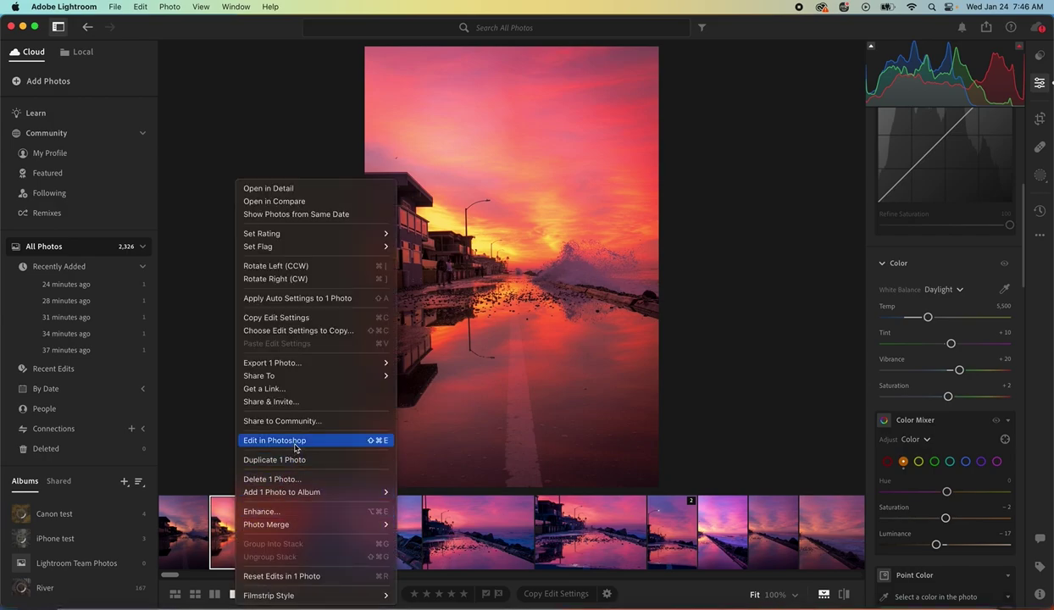
{"action": "left_click", "coordinate": [295, 444]}
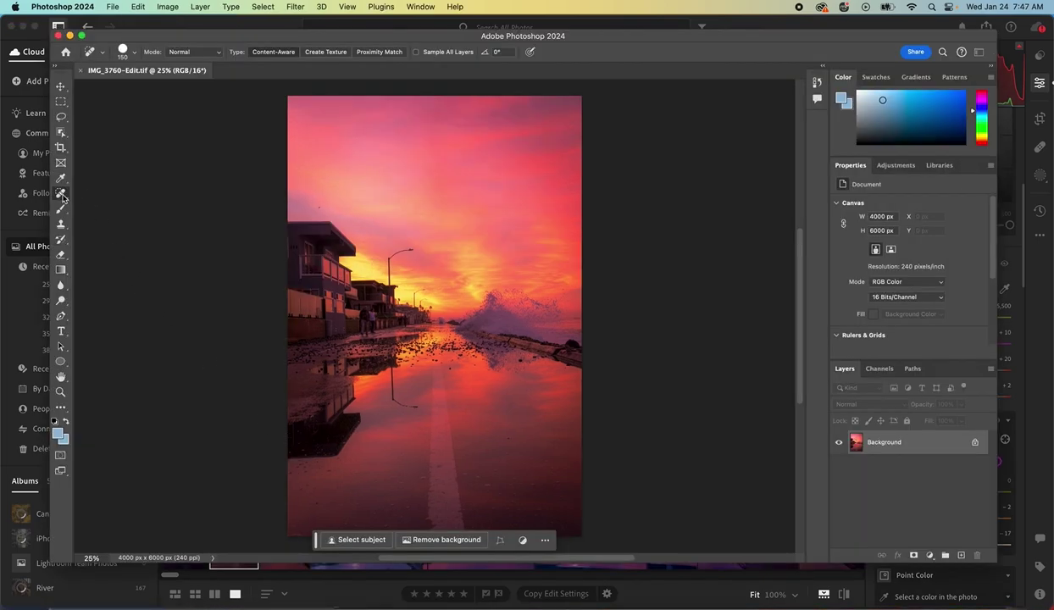
{"action": "left_click", "coordinate": [61, 391]}
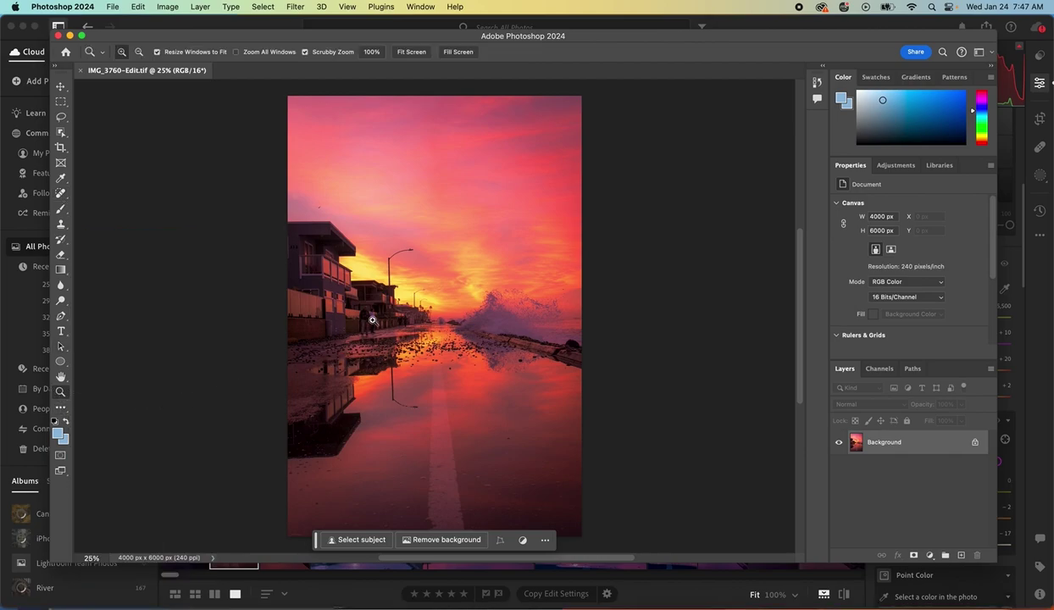
- Zoom in to 200% on the people walking beside the buildings
{"action": "left_click_drag", "start_coordinate": [372, 319], "coordinate": [372, 320]}
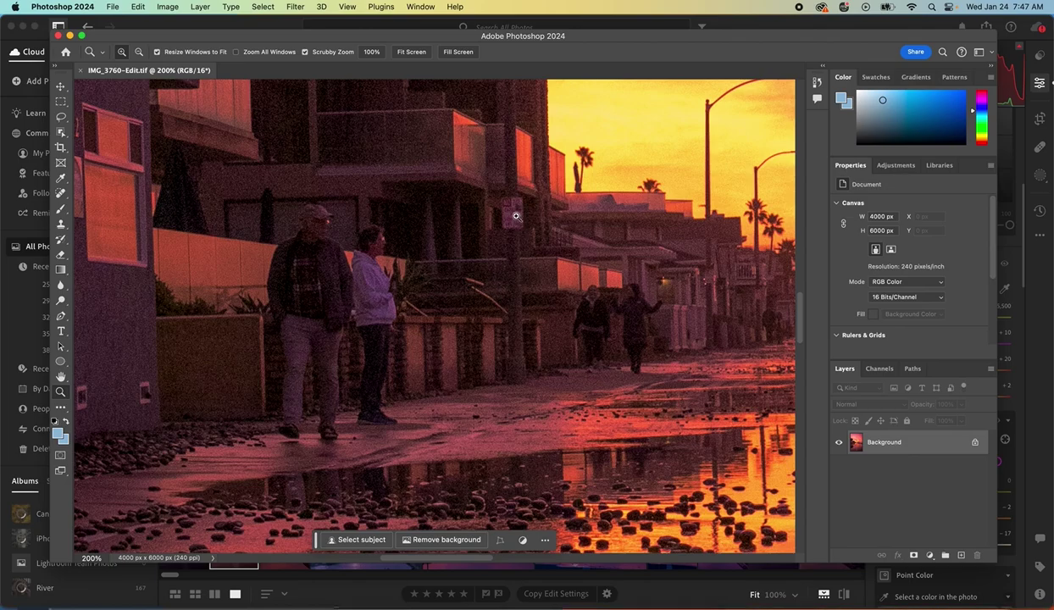
{"action": "left_click", "coordinate": [61, 194]}
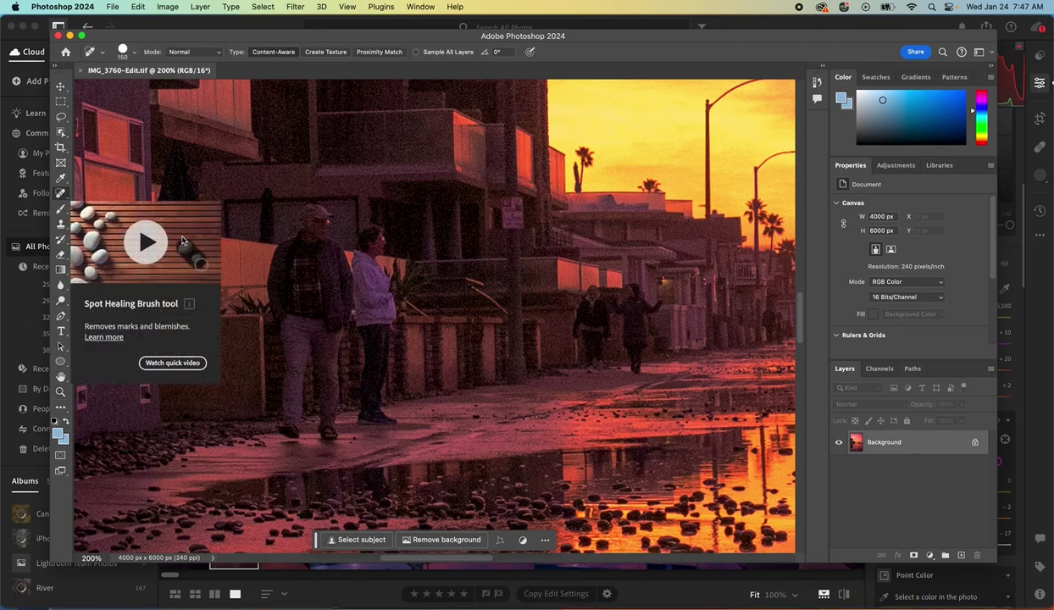
- Shrink the Spot Healing Brush to 80 px and paint out both people by the wall
{"action": "key", "text": "bracketleft"}
{"action": "key", "text": "bracketleft"}
{"action": "key", "text": "bracketleft"}
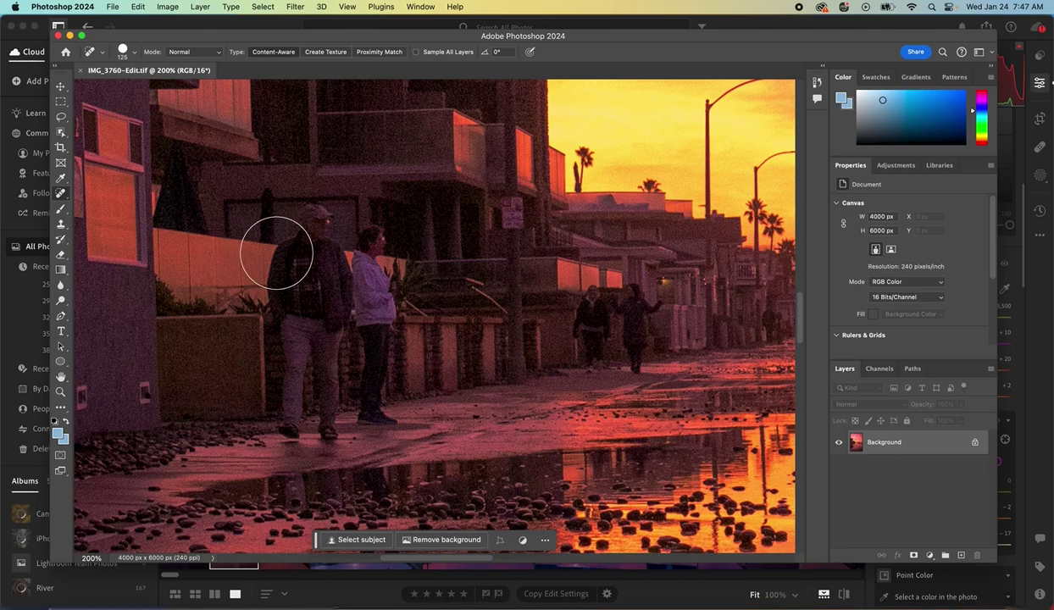
{"action": "key", "text": "bracketleft"}
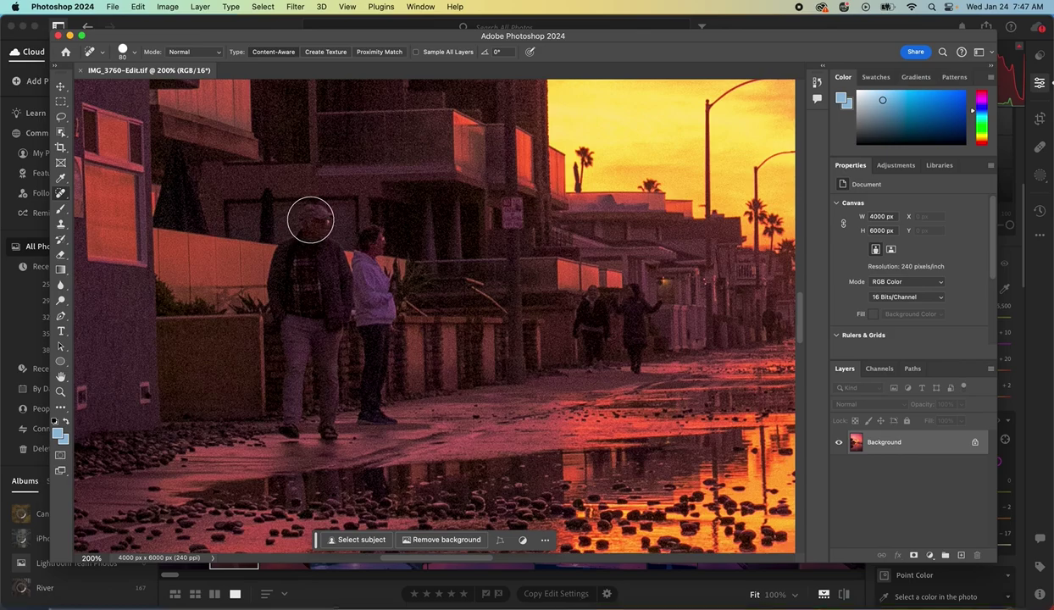
{"action": "mouse_move", "coordinate": [317, 219]}
{"action": "left_mouse_down"}
{"action": "mouse_move", "coordinate": [283, 266]}
{"action": "mouse_move", "coordinate": [278, 294]}
{"action": "mouse_move", "coordinate": [282, 405]}
{"action": "mouse_move", "coordinate": [301, 428]}
{"action": "mouse_move", "coordinate": [385, 411]}
{"action": "mouse_move", "coordinate": [372, 240]}
{"action": "mouse_move", "coordinate": [364, 360]}
{"action": "mouse_move", "coordinate": [341, 369]}
{"action": "mouse_move", "coordinate": [330, 245]}
{"action": "mouse_move", "coordinate": [309, 377]}
{"action": "mouse_move", "coordinate": [323, 404]}
{"action": "mouse_move", "coordinate": [348, 400]}
{"action": "mouse_move", "coordinate": [349, 299]}
{"action": "left_mouse_up"}
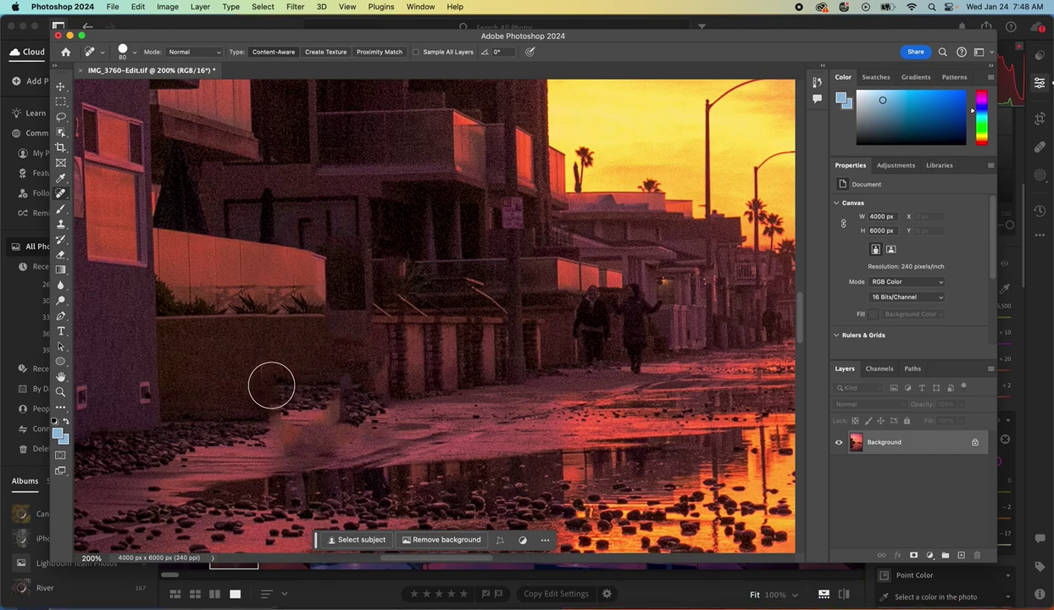
{"action": "left_click_drag", "start_coordinate": [269, 396], "coordinate": [364, 394]}
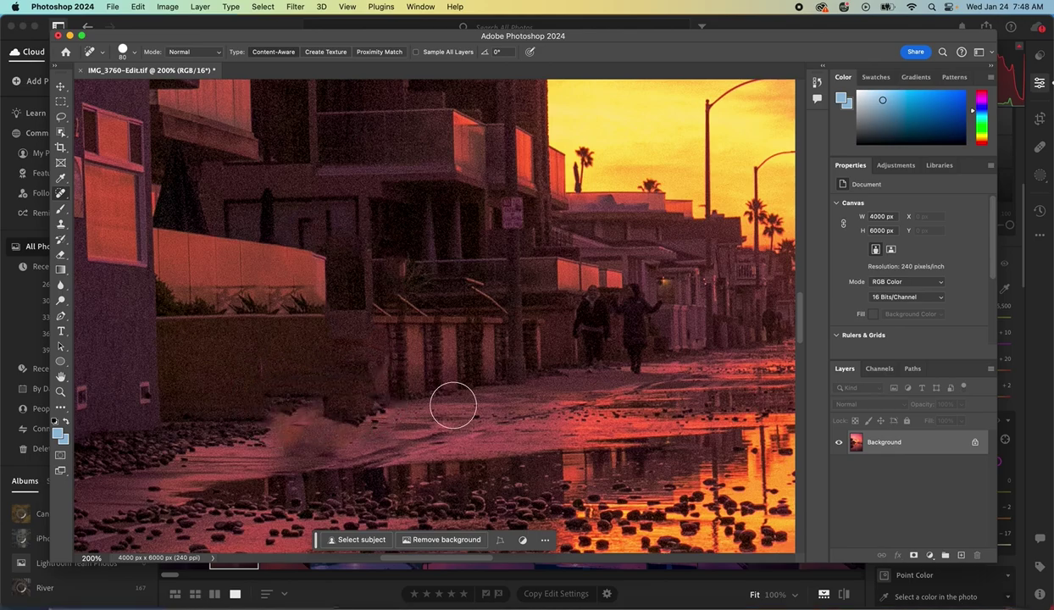
- Clone Stamp over the light smear at the wall base using clean wall-base pixels
{"action": "left_click", "coordinate": [61, 223]}
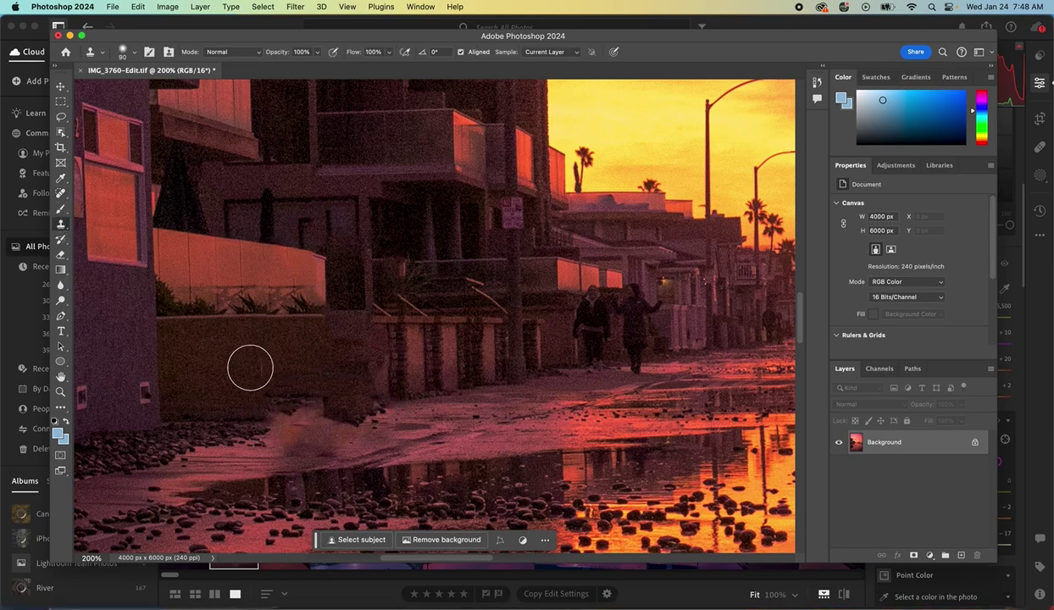
{"action": "left_click", "coordinate": [224, 382], "text": "alt"}
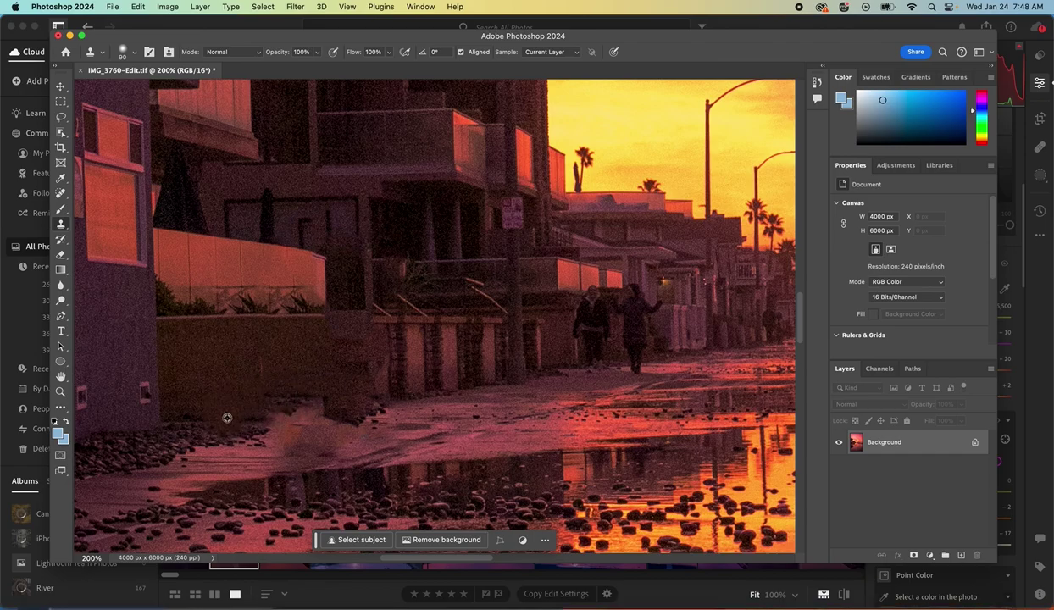
{"action": "left_click", "coordinate": [223, 418], "text": "alt"}
{"action": "left_click_drag", "start_coordinate": [266, 417], "coordinate": [334, 407]}
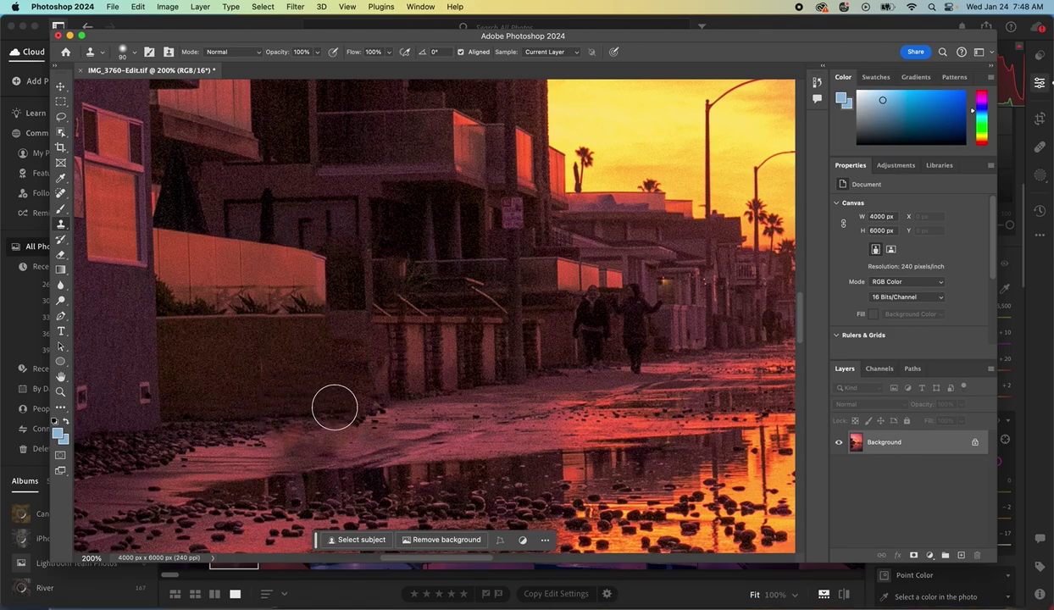
- Clone clean walkway texture over the wet-walkway smears, then shrink the brush to 35 px
{"action": "left_click", "coordinate": [244, 465], "text": "alt"}
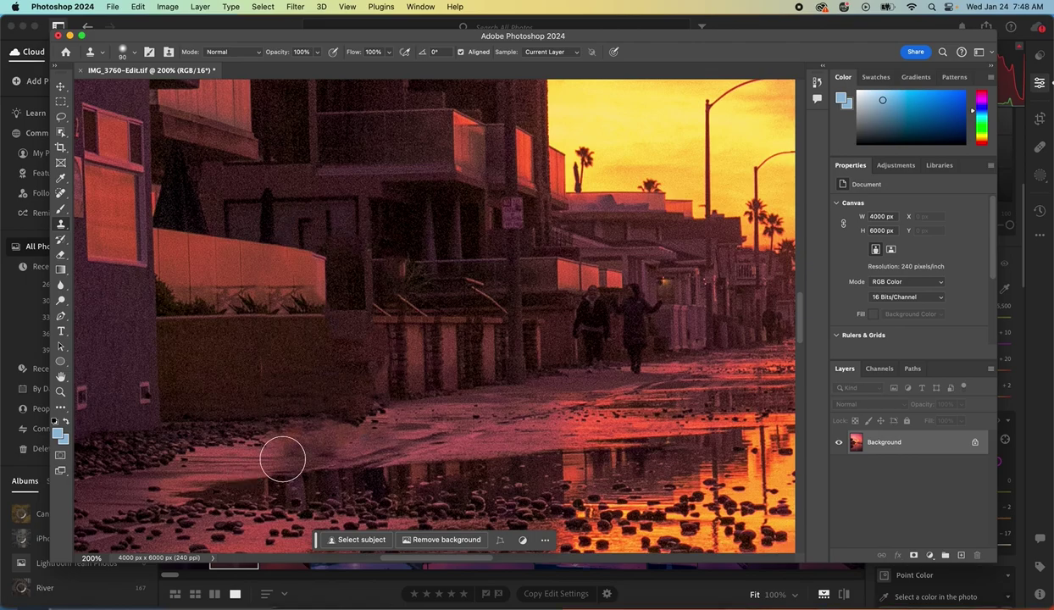
{"action": "mouse_move", "coordinate": [279, 454]}
{"action": "left_mouse_down"}
{"action": "mouse_move", "coordinate": [330, 437]}
{"action": "mouse_move", "coordinate": [360, 435]}
{"action": "mouse_move", "coordinate": [299, 448]}
{"action": "mouse_move", "coordinate": [360, 446]}
{"action": "left_mouse_up"}
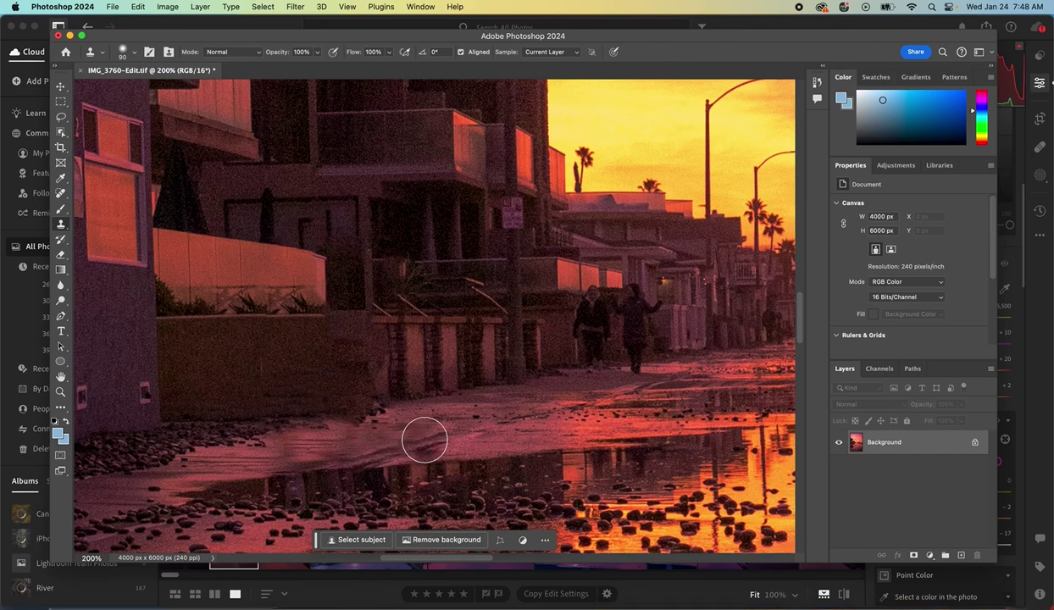
{"action": "mouse_move", "coordinate": [425, 440]}
{"action": "left_mouse_down"}
{"action": "mouse_move", "coordinate": [228, 457]}
{"action": "mouse_move", "coordinate": [261, 452]}
{"action": "left_mouse_up"}
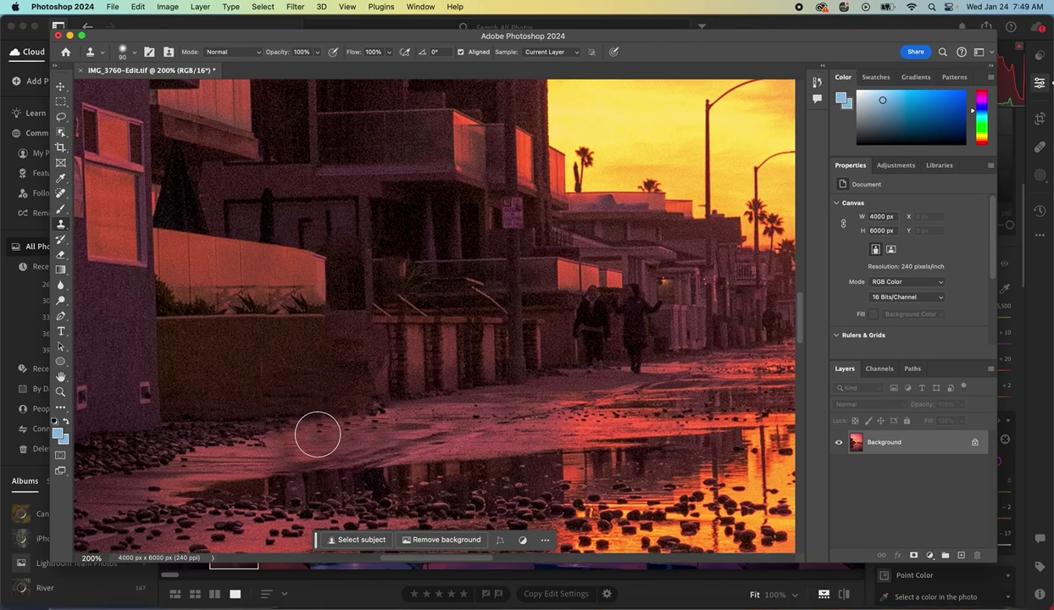
{"action": "left_click", "coordinate": [325, 434], "text": "alt"}
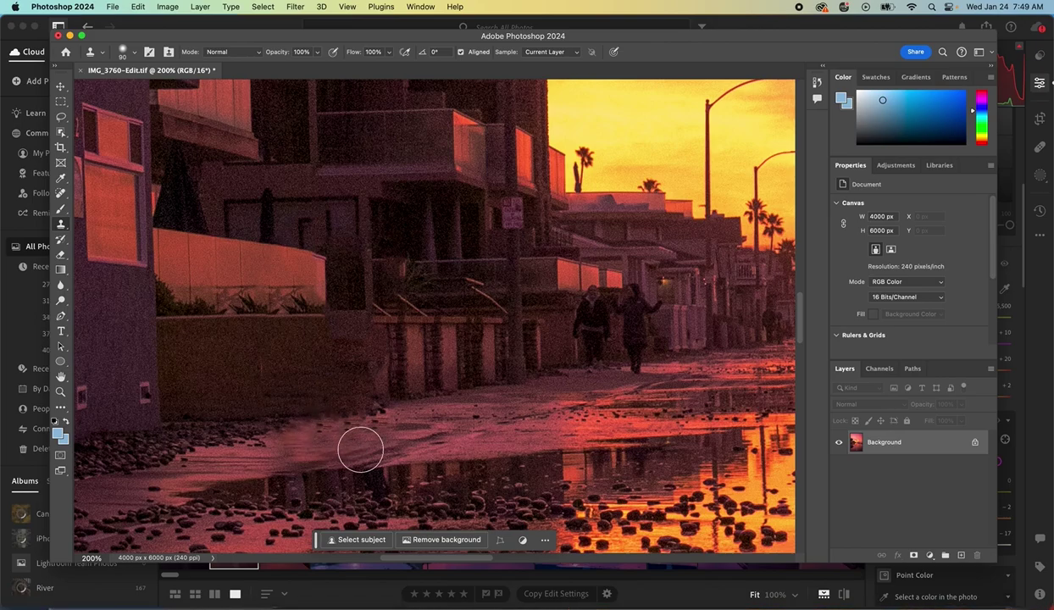
{"action": "key", "text": "bracketleft"}
{"action": "key", "text": "bracketleft"}
{"action": "key", "text": "bracketleft"}
{"action": "key", "text": "bracketleft"}
{"action": "key", "text": "bracketleft"}
{"action": "key", "text": "bracketleft"}
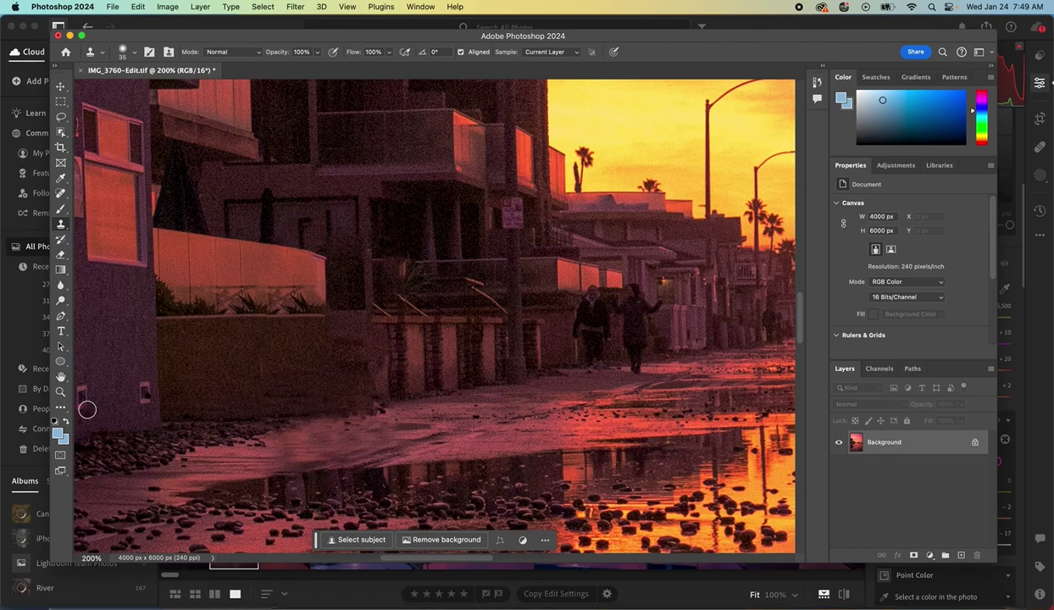
- Zoom out, inspect the wet street up close, then zoom back out to 16.67%
{"action": "left_click", "coordinate": [60, 391]}
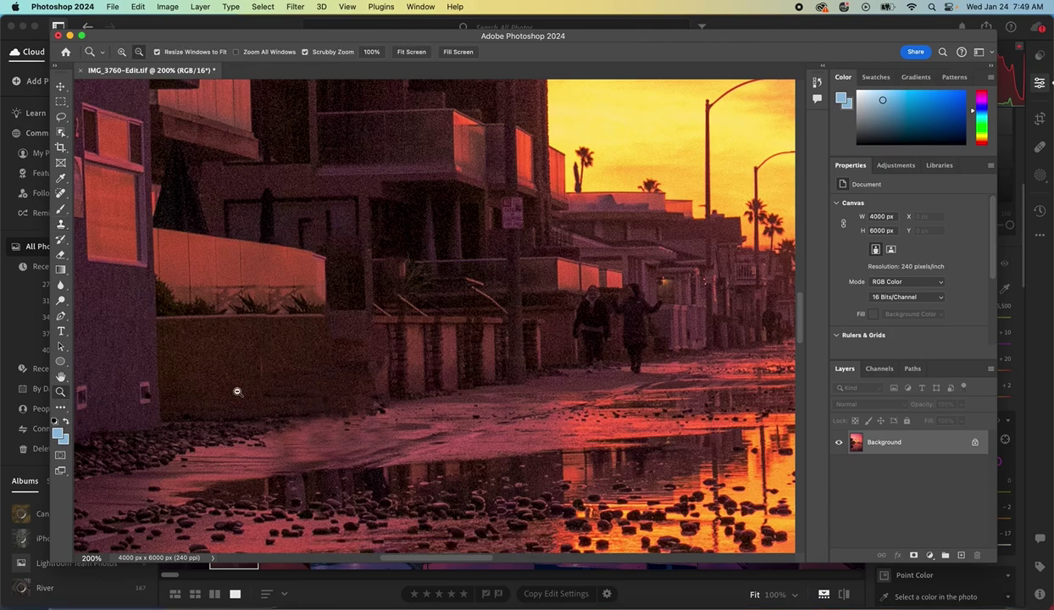
{"action": "left_click", "coordinate": [238, 391], "text": "alt"}
{"action": "left_click", "coordinate": [237, 391], "text": "alt"}
{"action": "left_click", "coordinate": [237, 392], "text": "alt"}
{"action": "left_click", "coordinate": [237, 392], "text": "alt"}
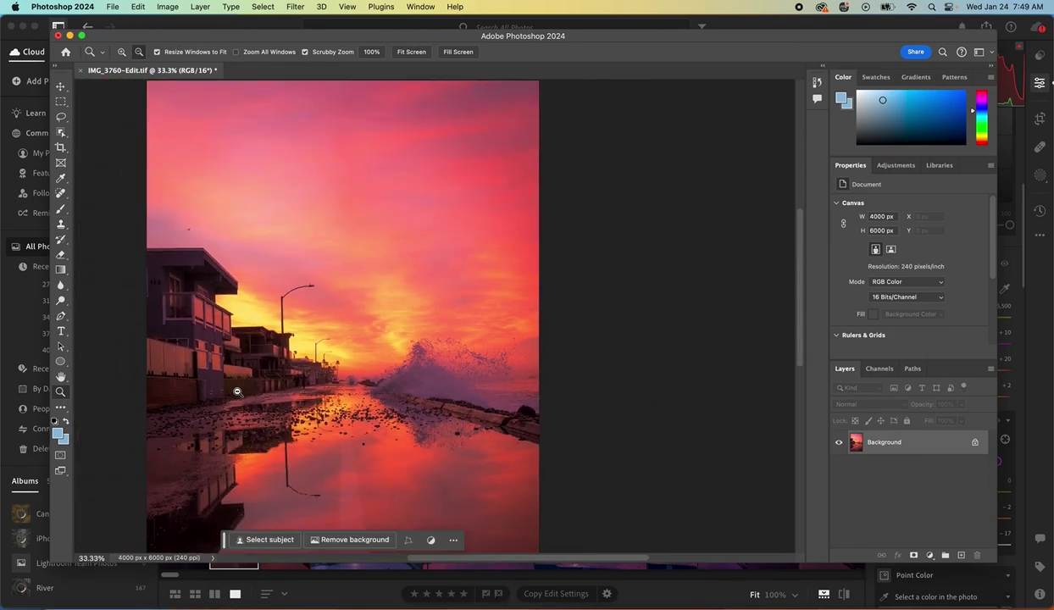
{"action": "left_click", "coordinate": [238, 391], "text": "alt"}
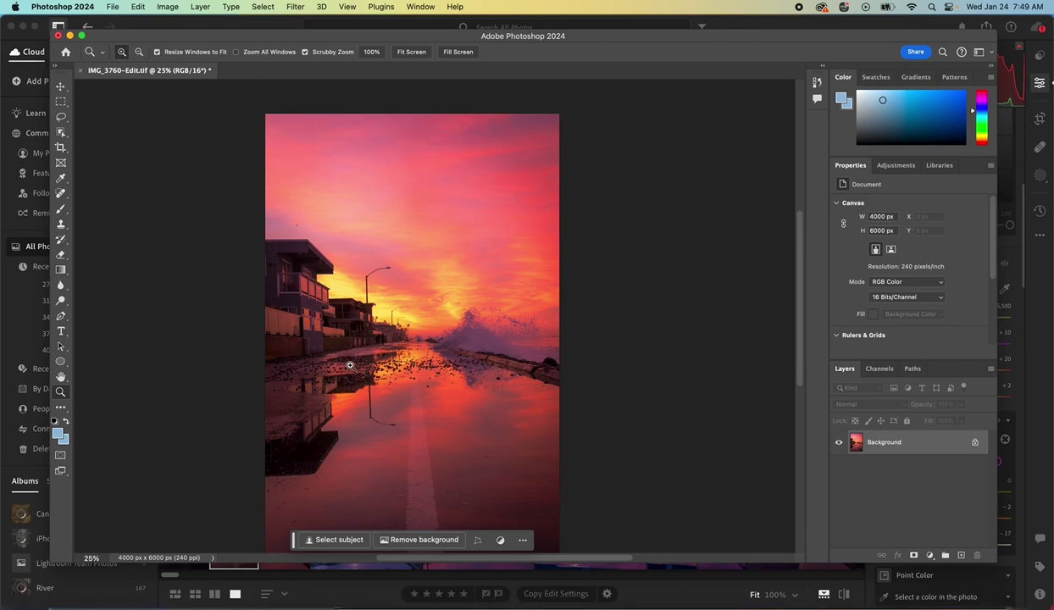
{"action": "scroll", "coordinate": [350, 365], "scroll_direction": "down", "scroll_amount": 2}
{"action": "left_click_drag", "start_coordinate": [349, 312], "coordinate": [348, 313]}
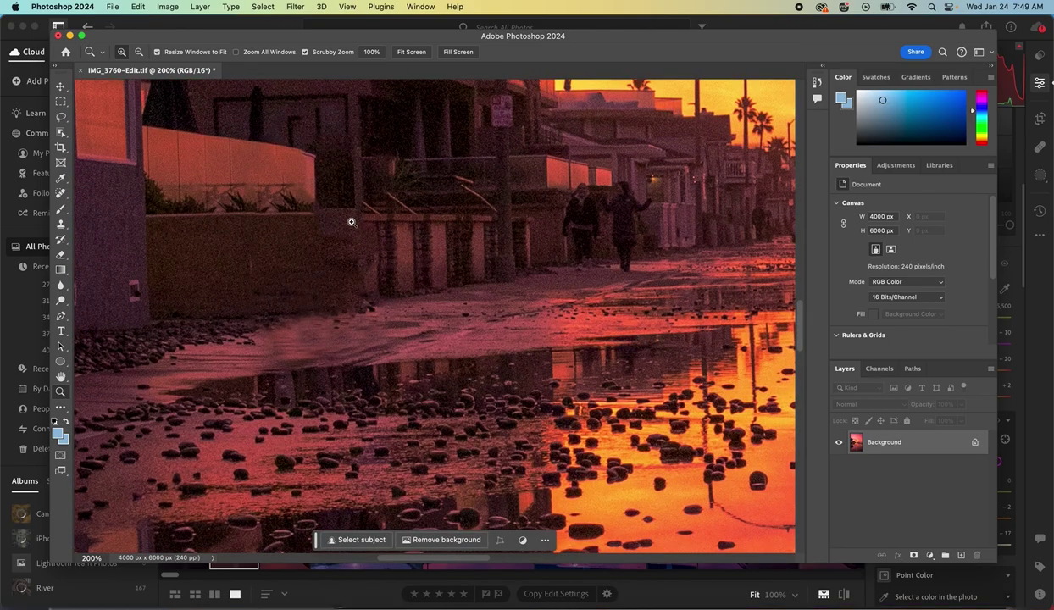
{"action": "key", "text": "alt"}
{"action": "left_click_drag", "start_coordinate": [331, 358], "coordinate": [331, 358]}
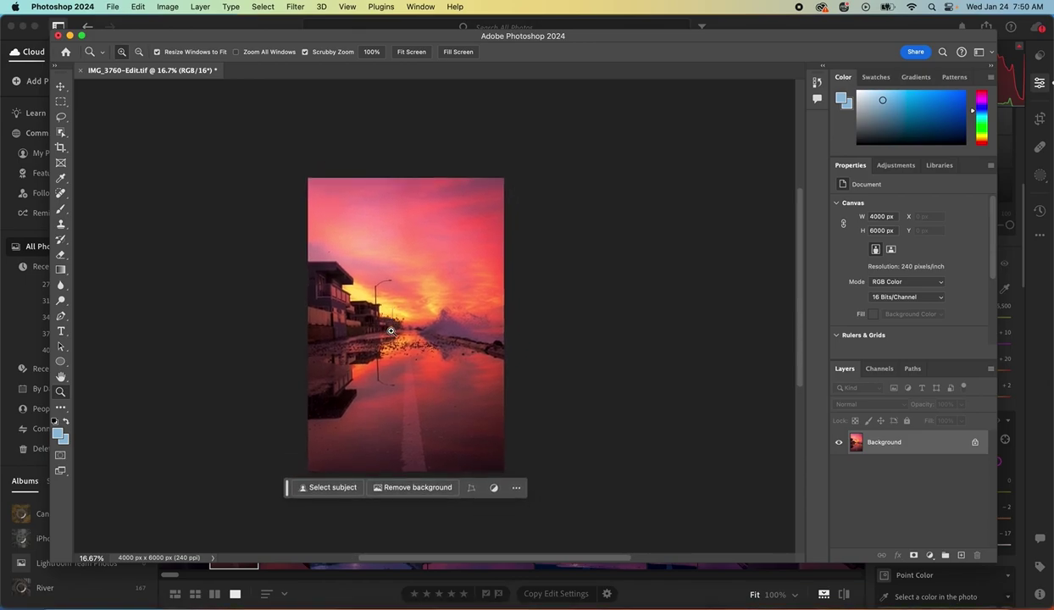
- Close IMG_3760-Edit.tif, saving the changes so it returns to Lightroom
{"action": "left_click", "coordinate": [82, 73]}
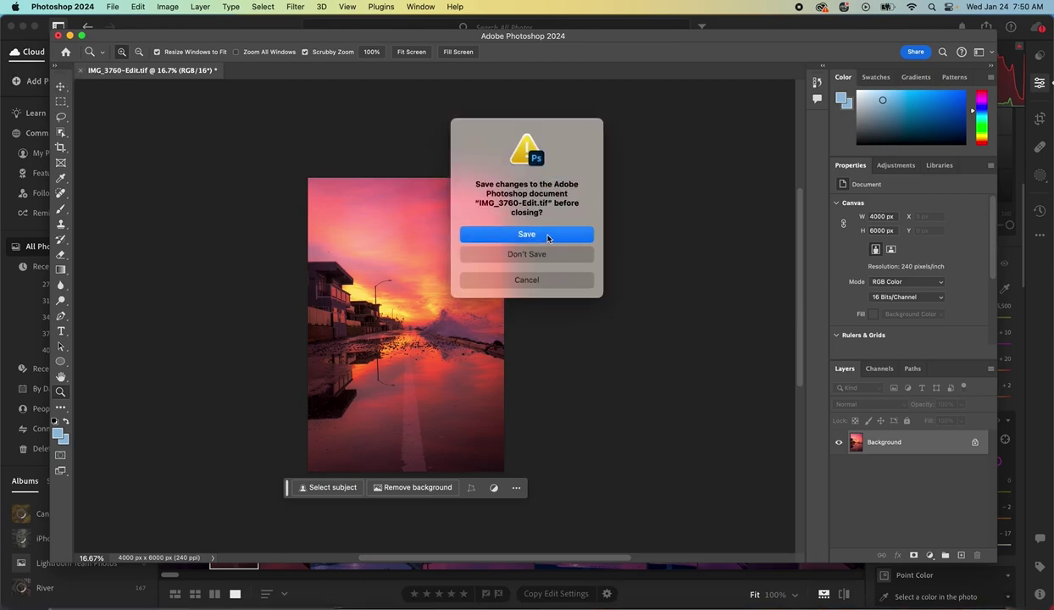
{"action": "left_click", "coordinate": [547, 235]}
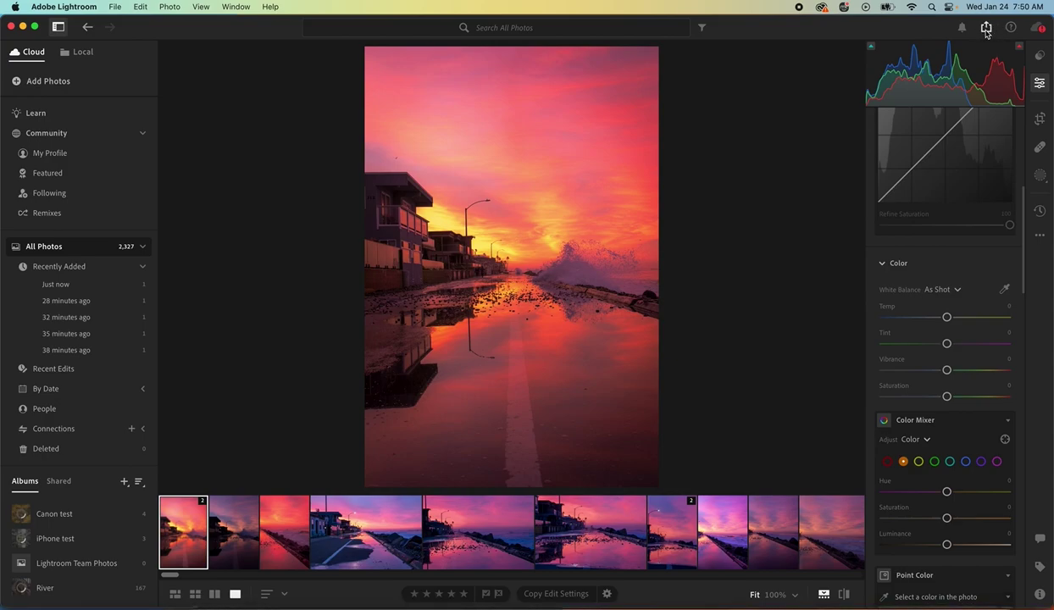
- Export the retouched photo as a small 2048 px JPG into the Light and Magic folder
{"action": "left_click", "coordinate": [985, 31]}
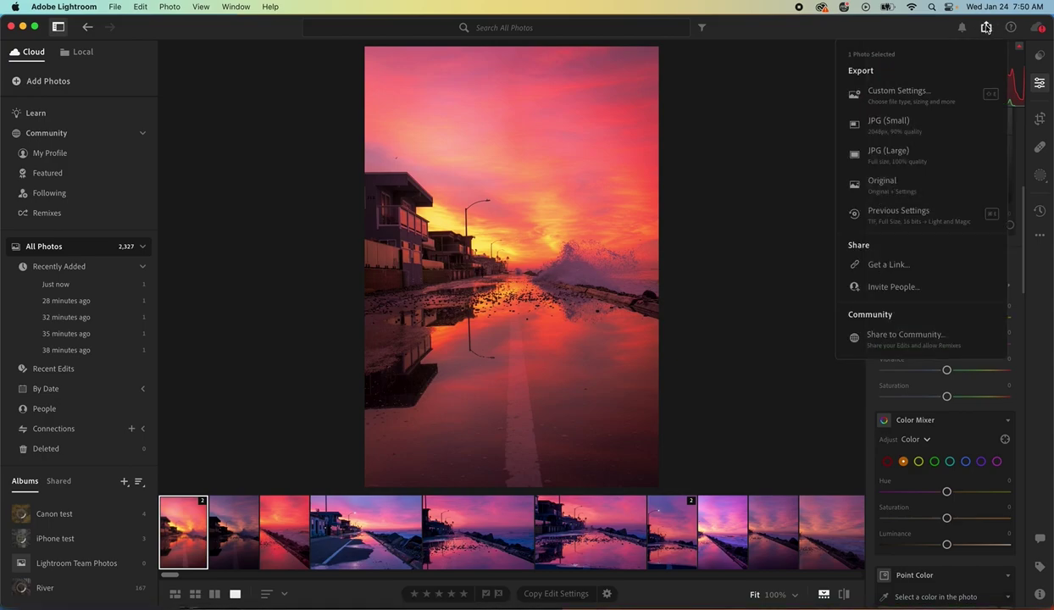
{"action": "left_click", "coordinate": [912, 128]}
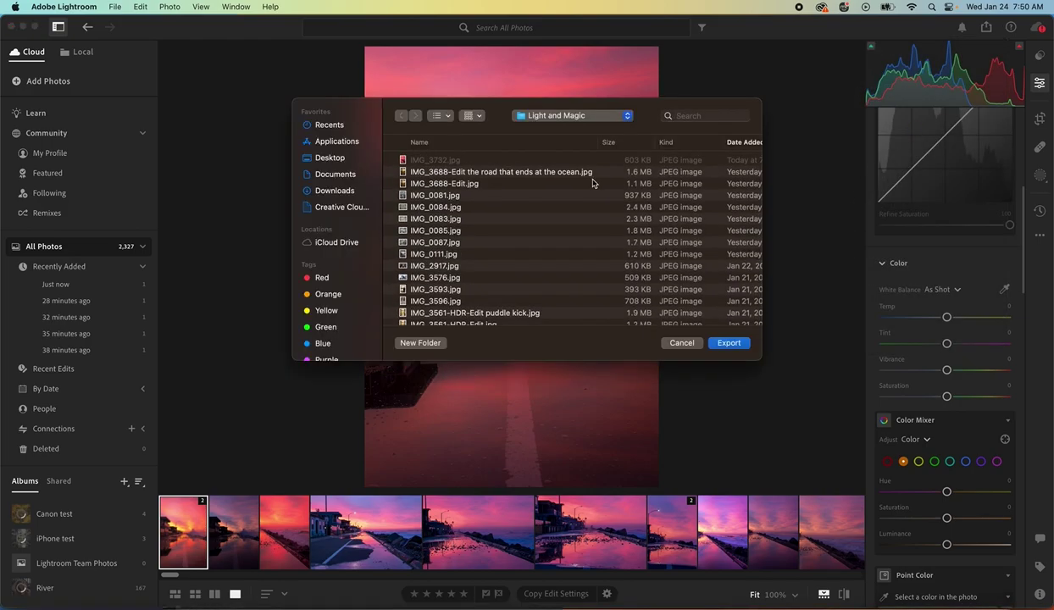
{"action": "left_click", "coordinate": [727, 343]}
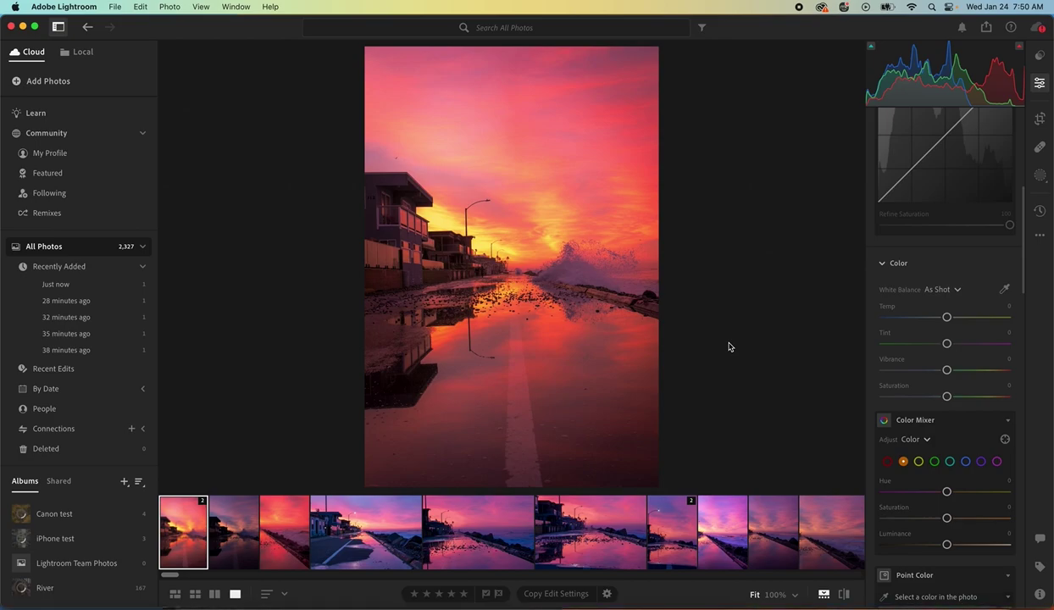
{"action": "left_click", "coordinate": [235, 529]}
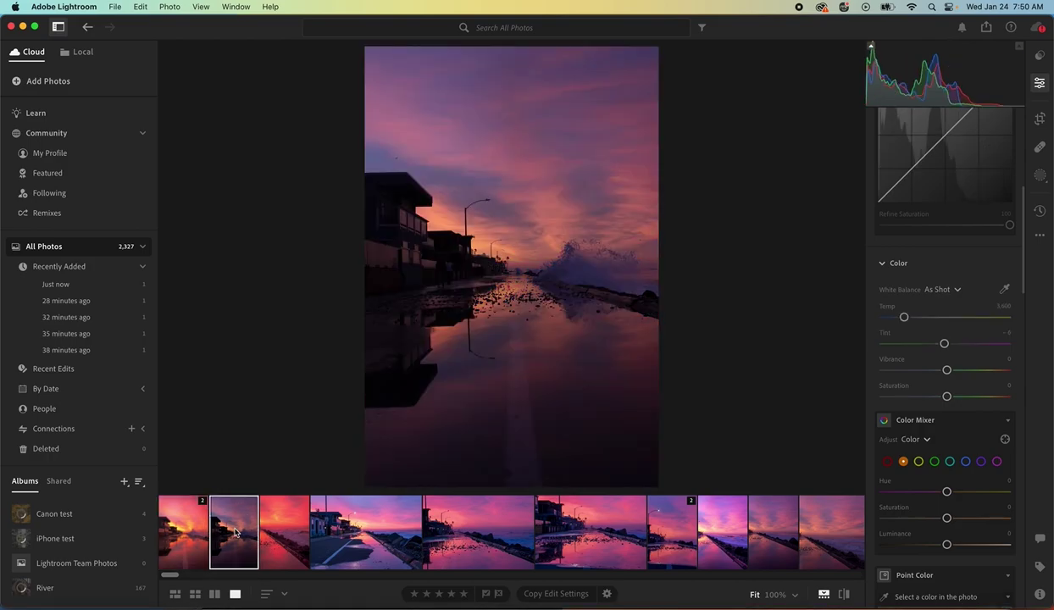
{"action": "left_click", "coordinate": [188, 530]}
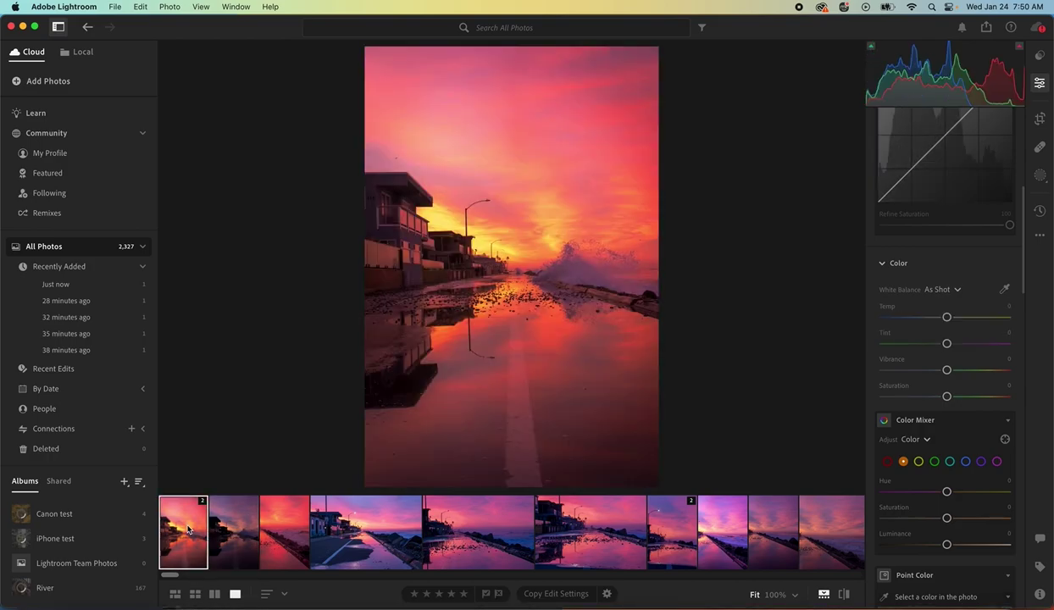